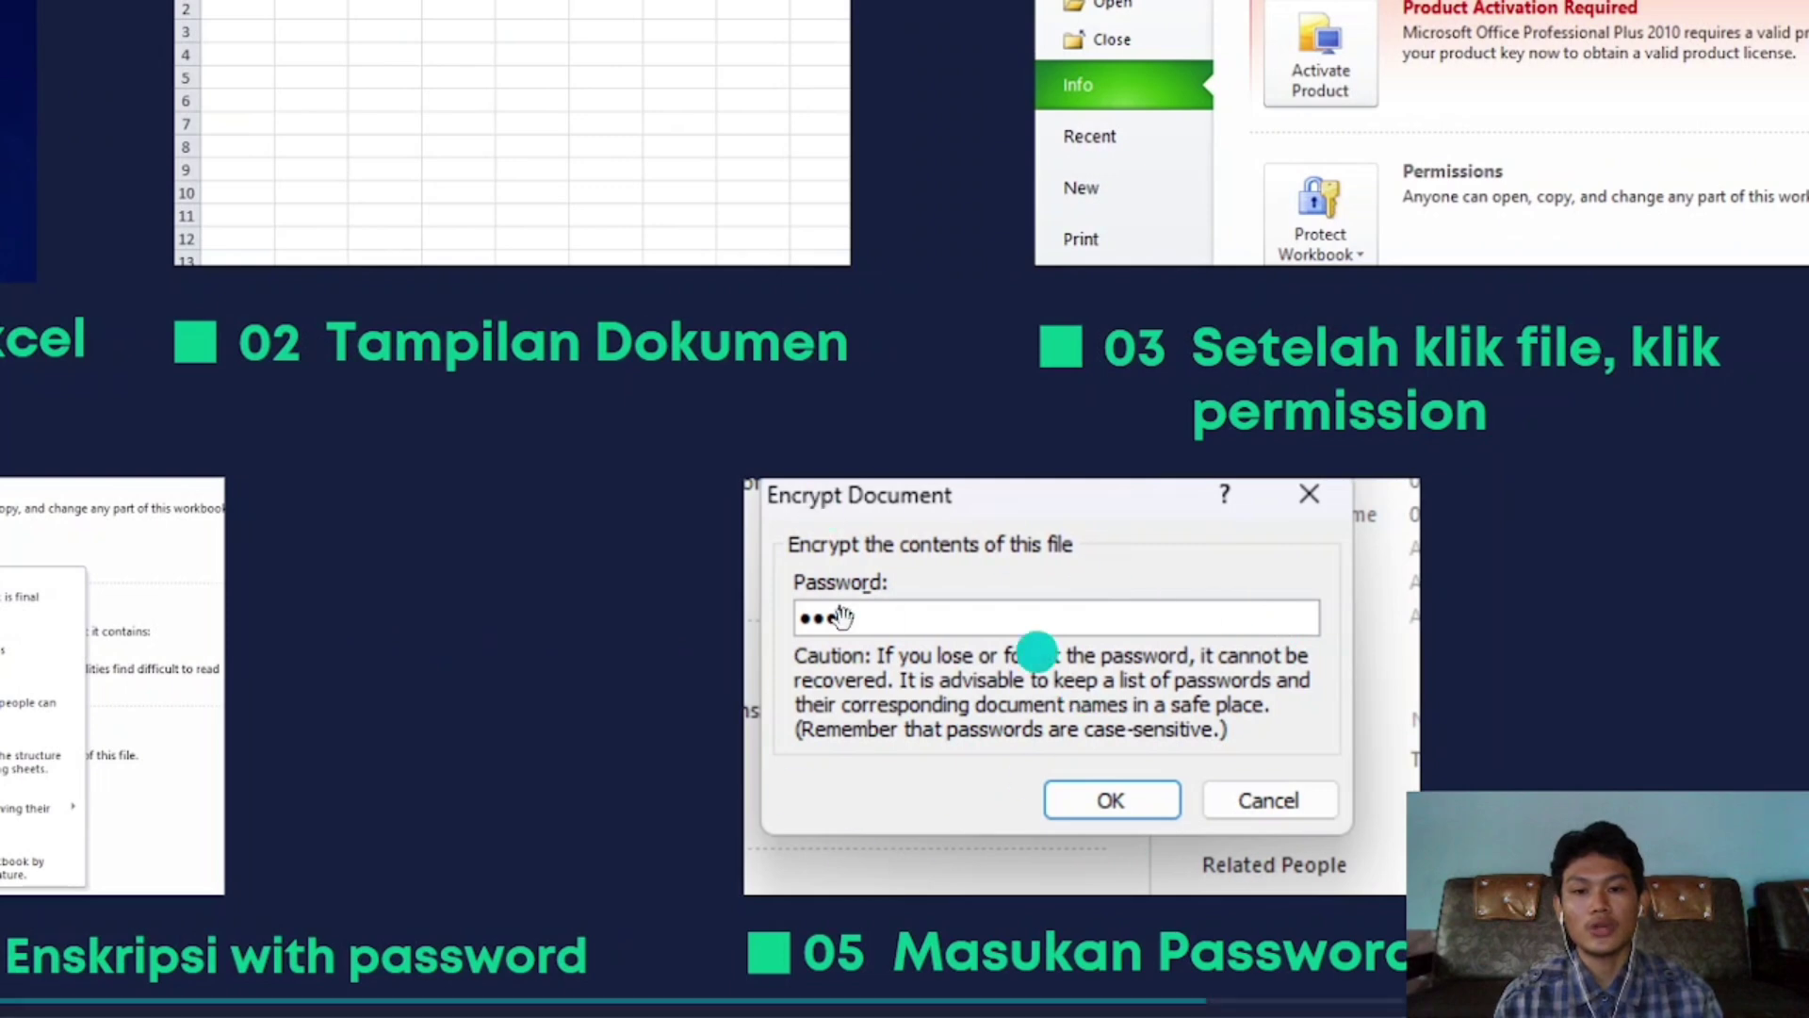
Advance to the Hasil slide, leave the Canva slideshow, and minimize the open windows to reach the desktop
{"action": "scroll", "coordinate": [952, 591], "scroll_direction": "down", "scroll_amount": 5}
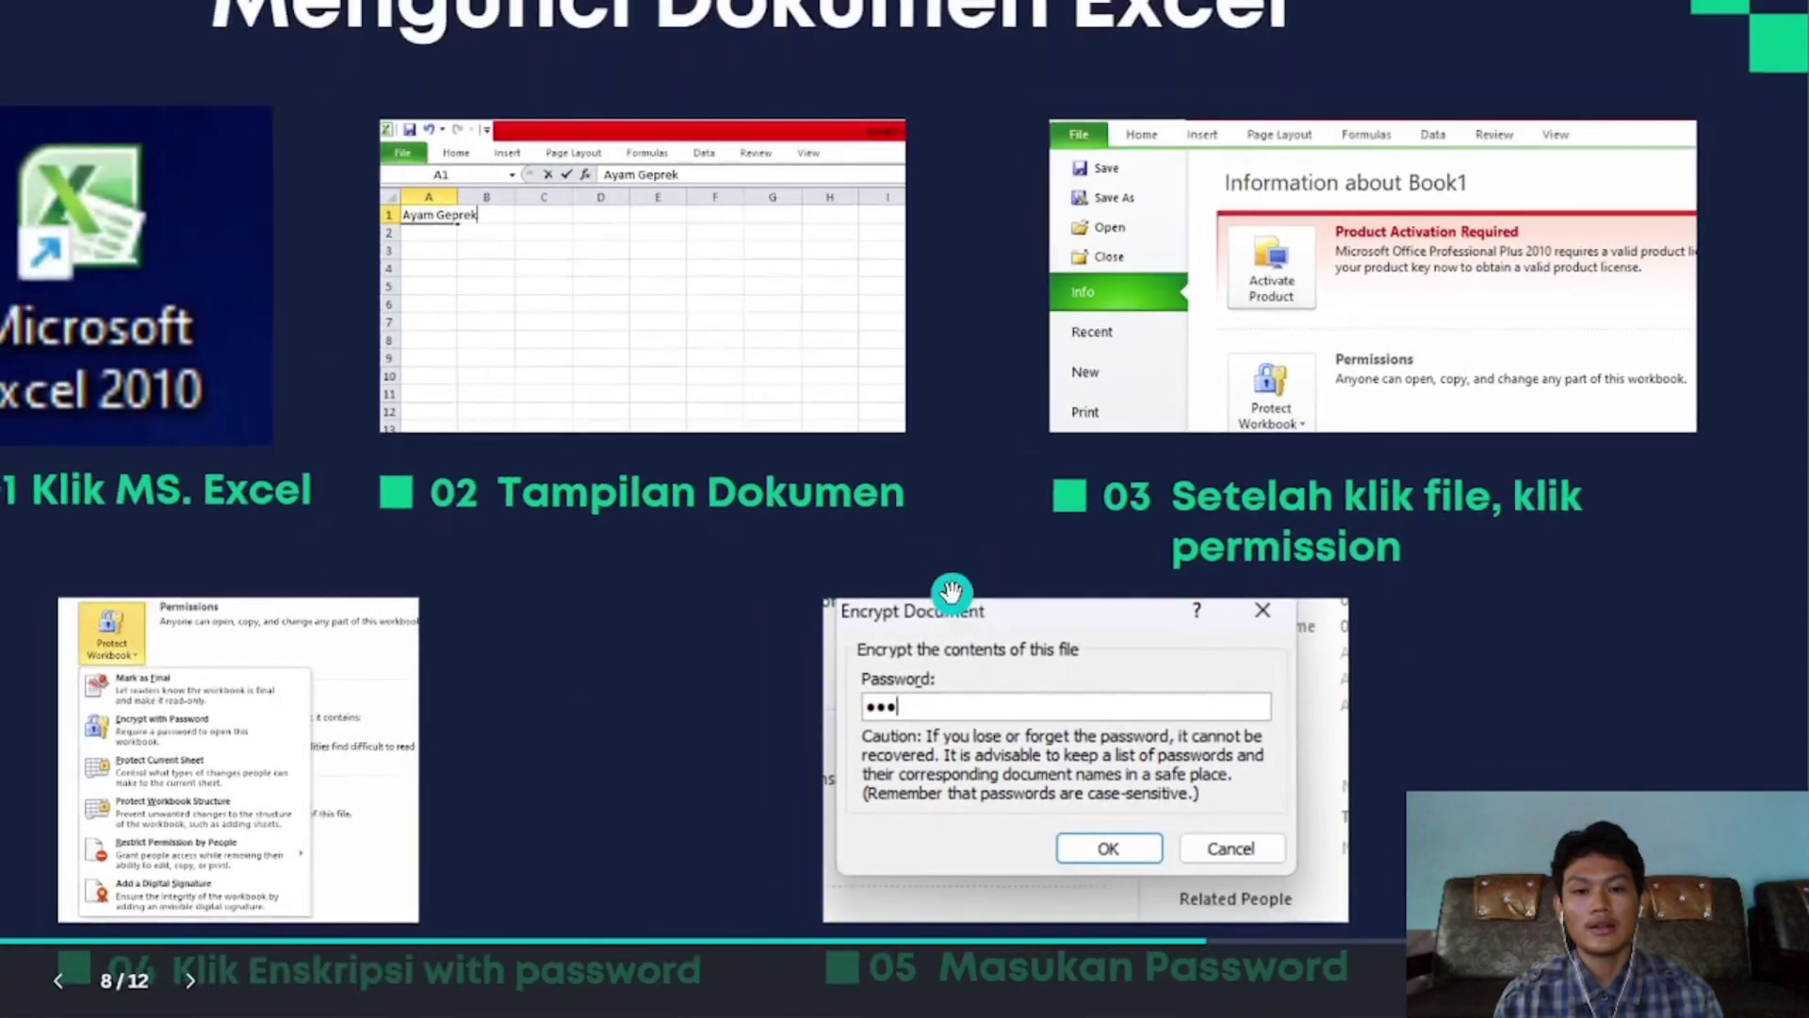
{"action": "left_click", "coordinate": [954, 594]}
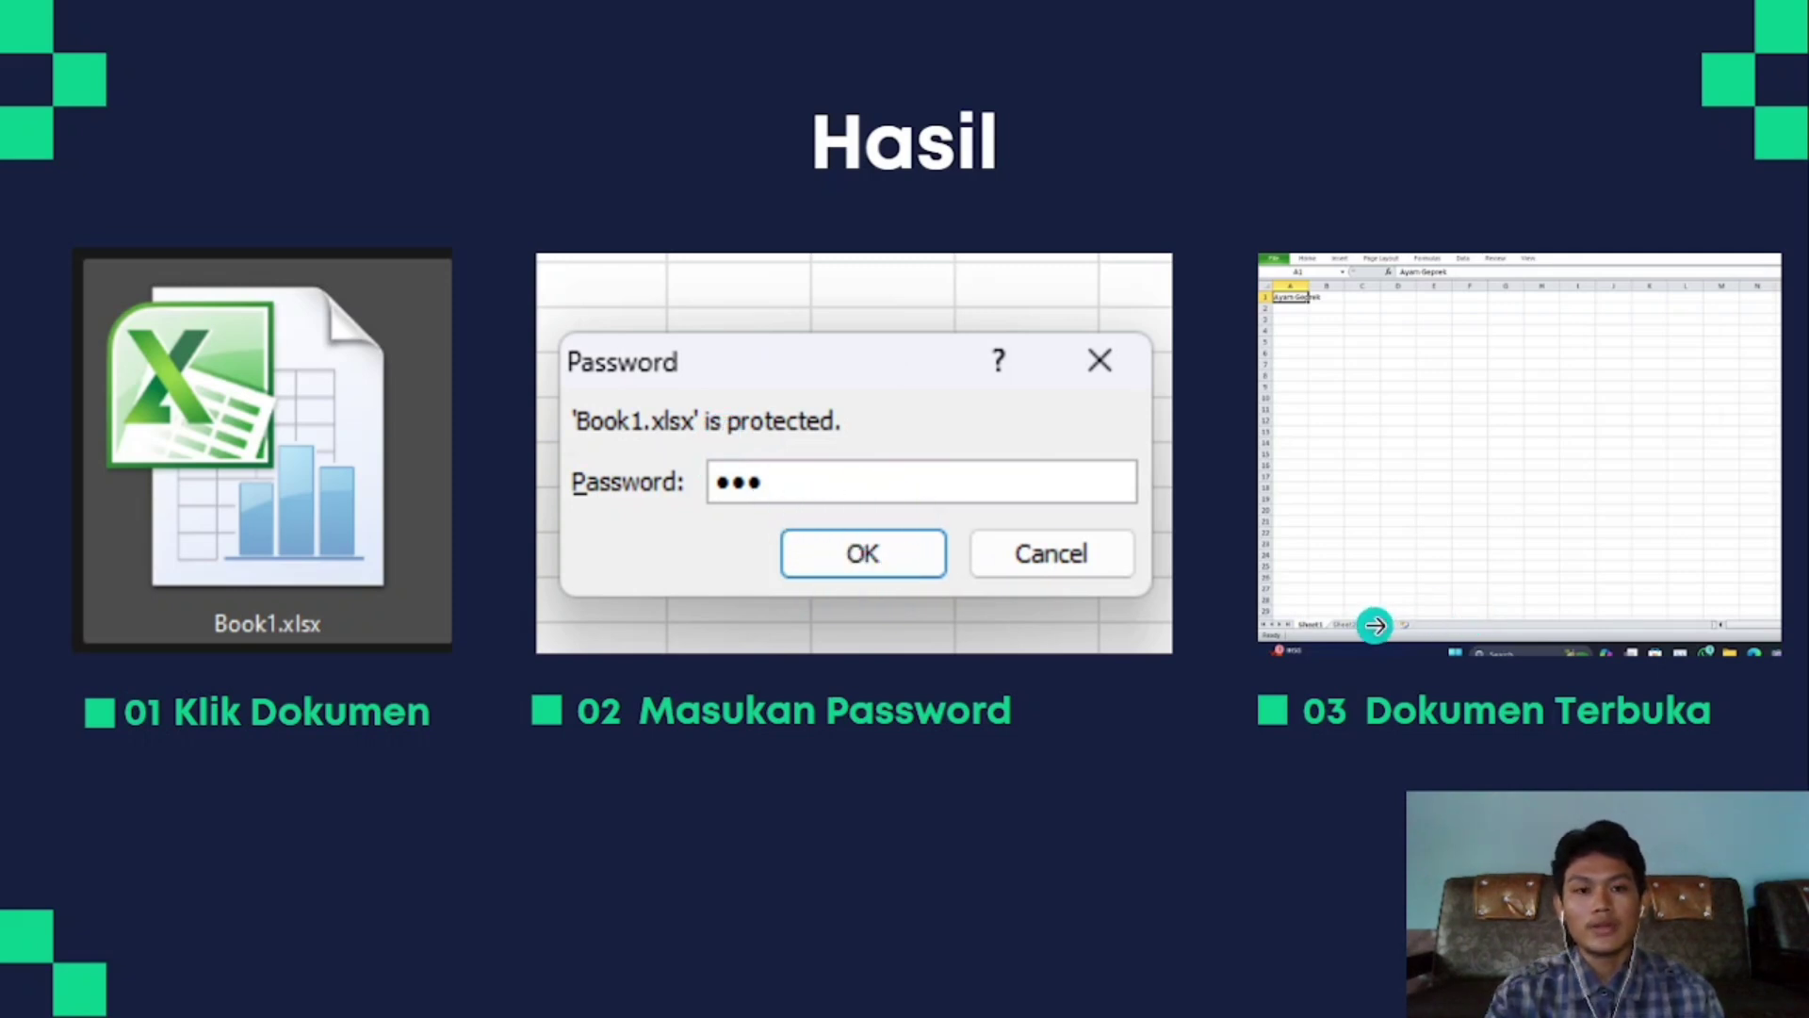
{"action": "key", "text": "Escape"}
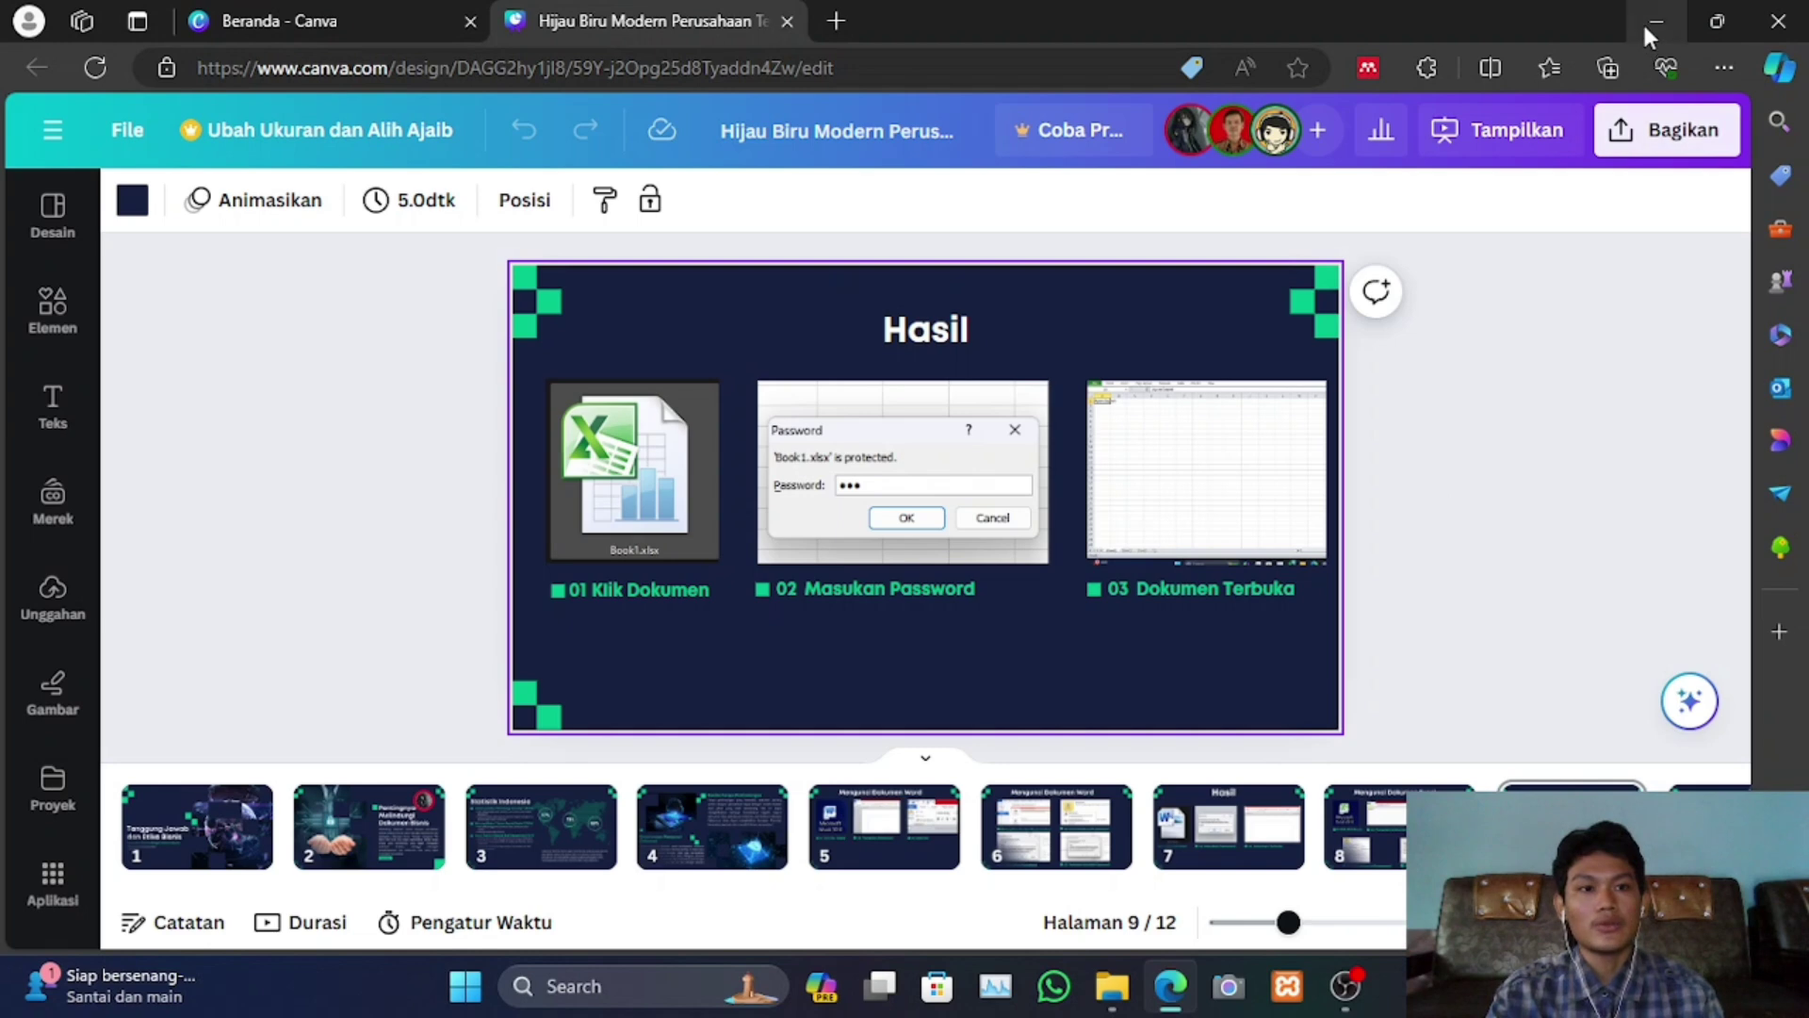
{"action": "left_click", "coordinate": [1645, 28]}
{"action": "left_click", "coordinate": [1646, 29]}
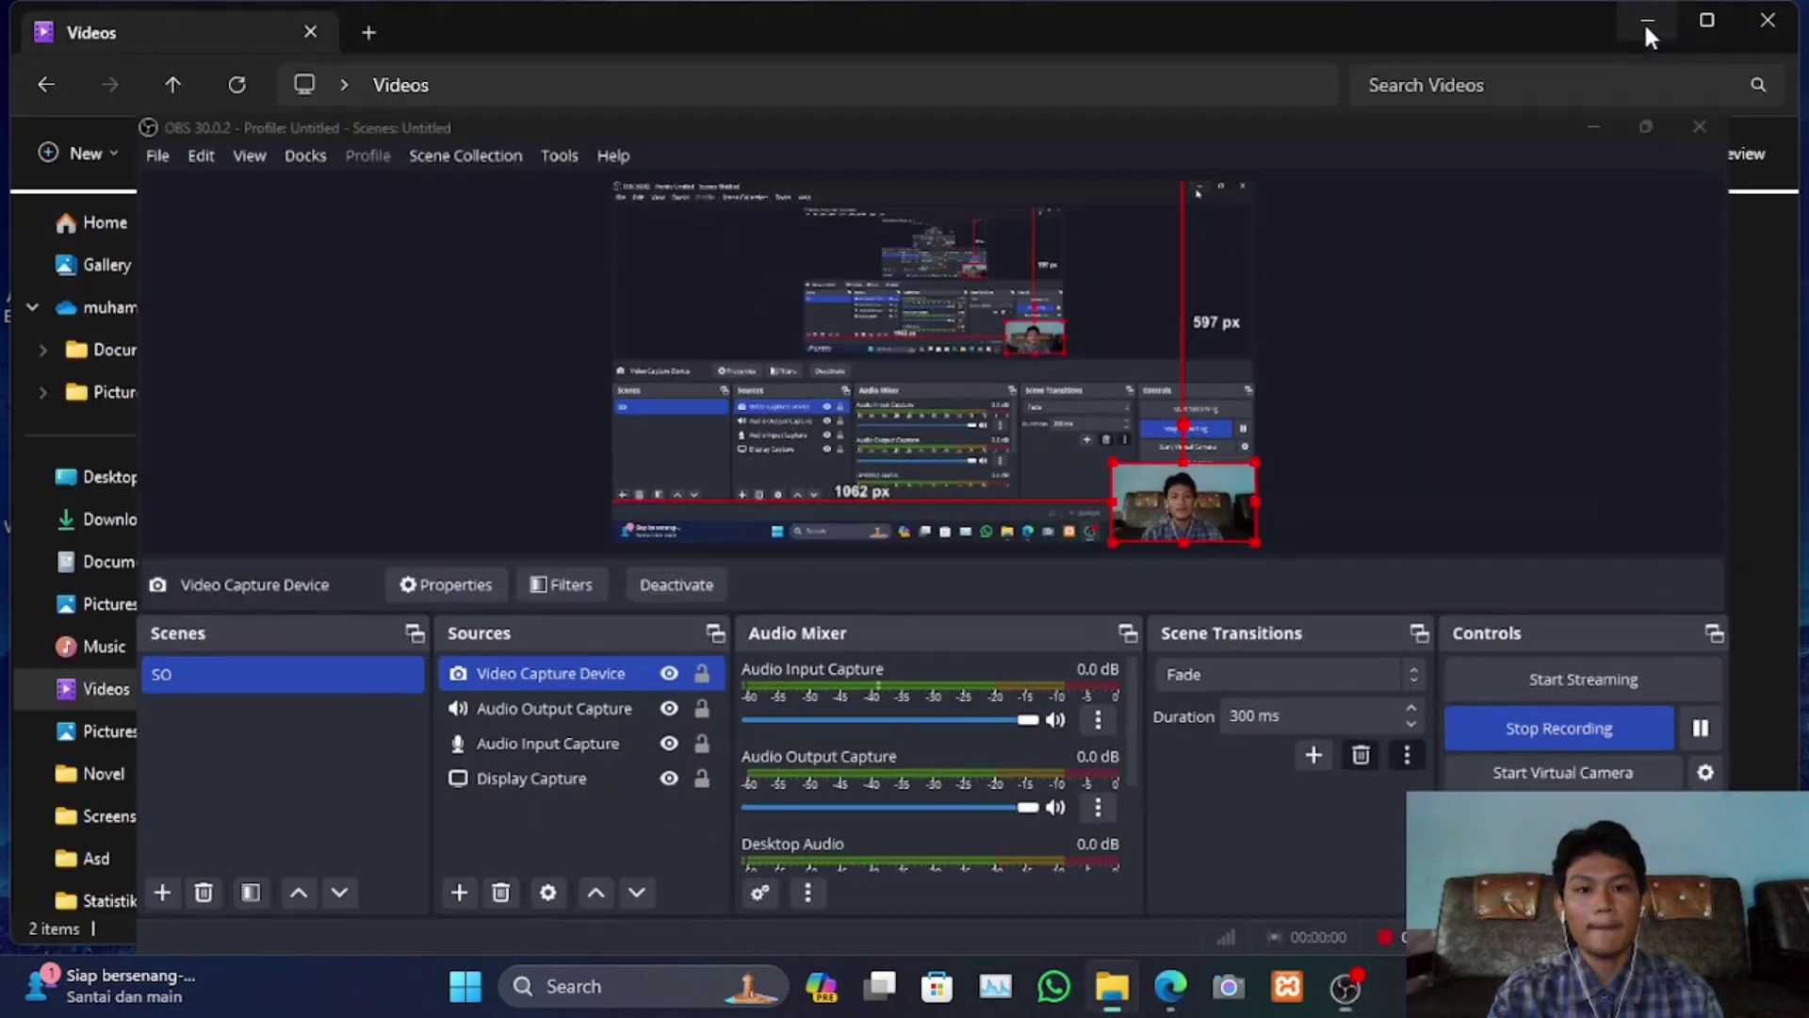
{"action": "left_click", "coordinate": [1645, 29]}
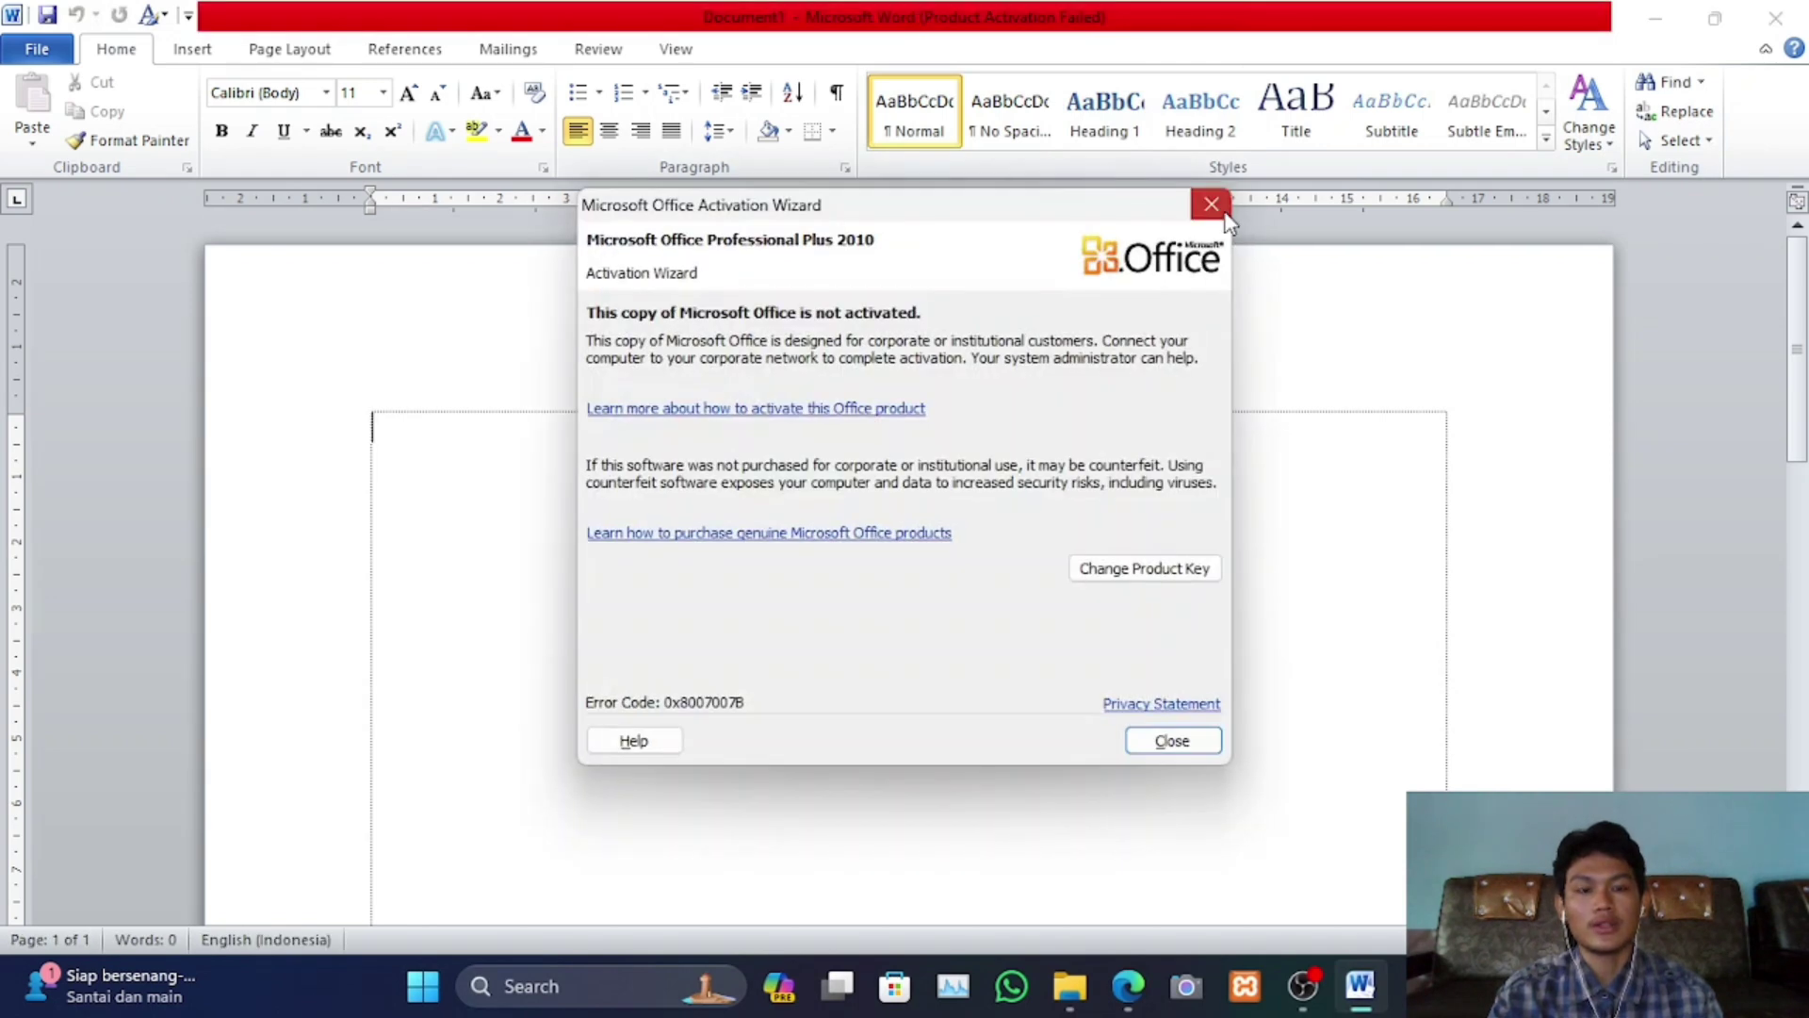
Dismiss the Office Activation Wizard and write "Informasi bisnis penting" in the blank Word document
{"action": "left_click", "coordinate": [1211, 205]}
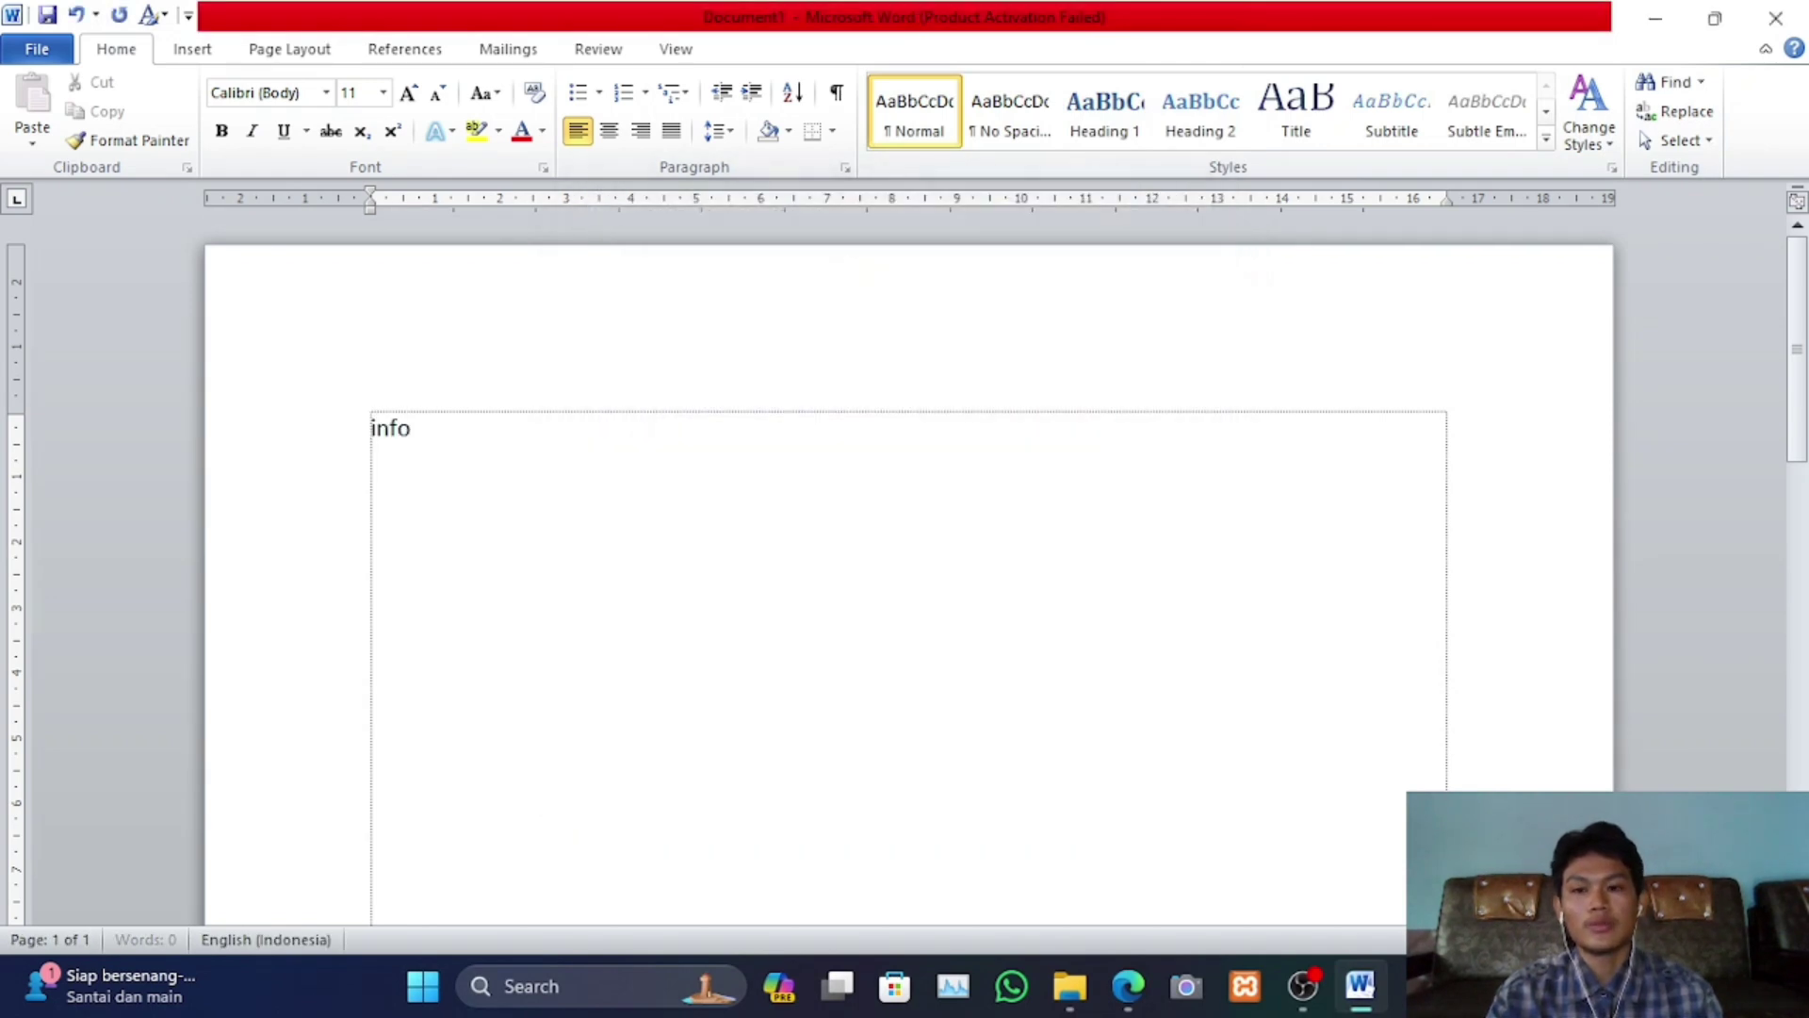
{"action": "type", "text": "informasi b"}
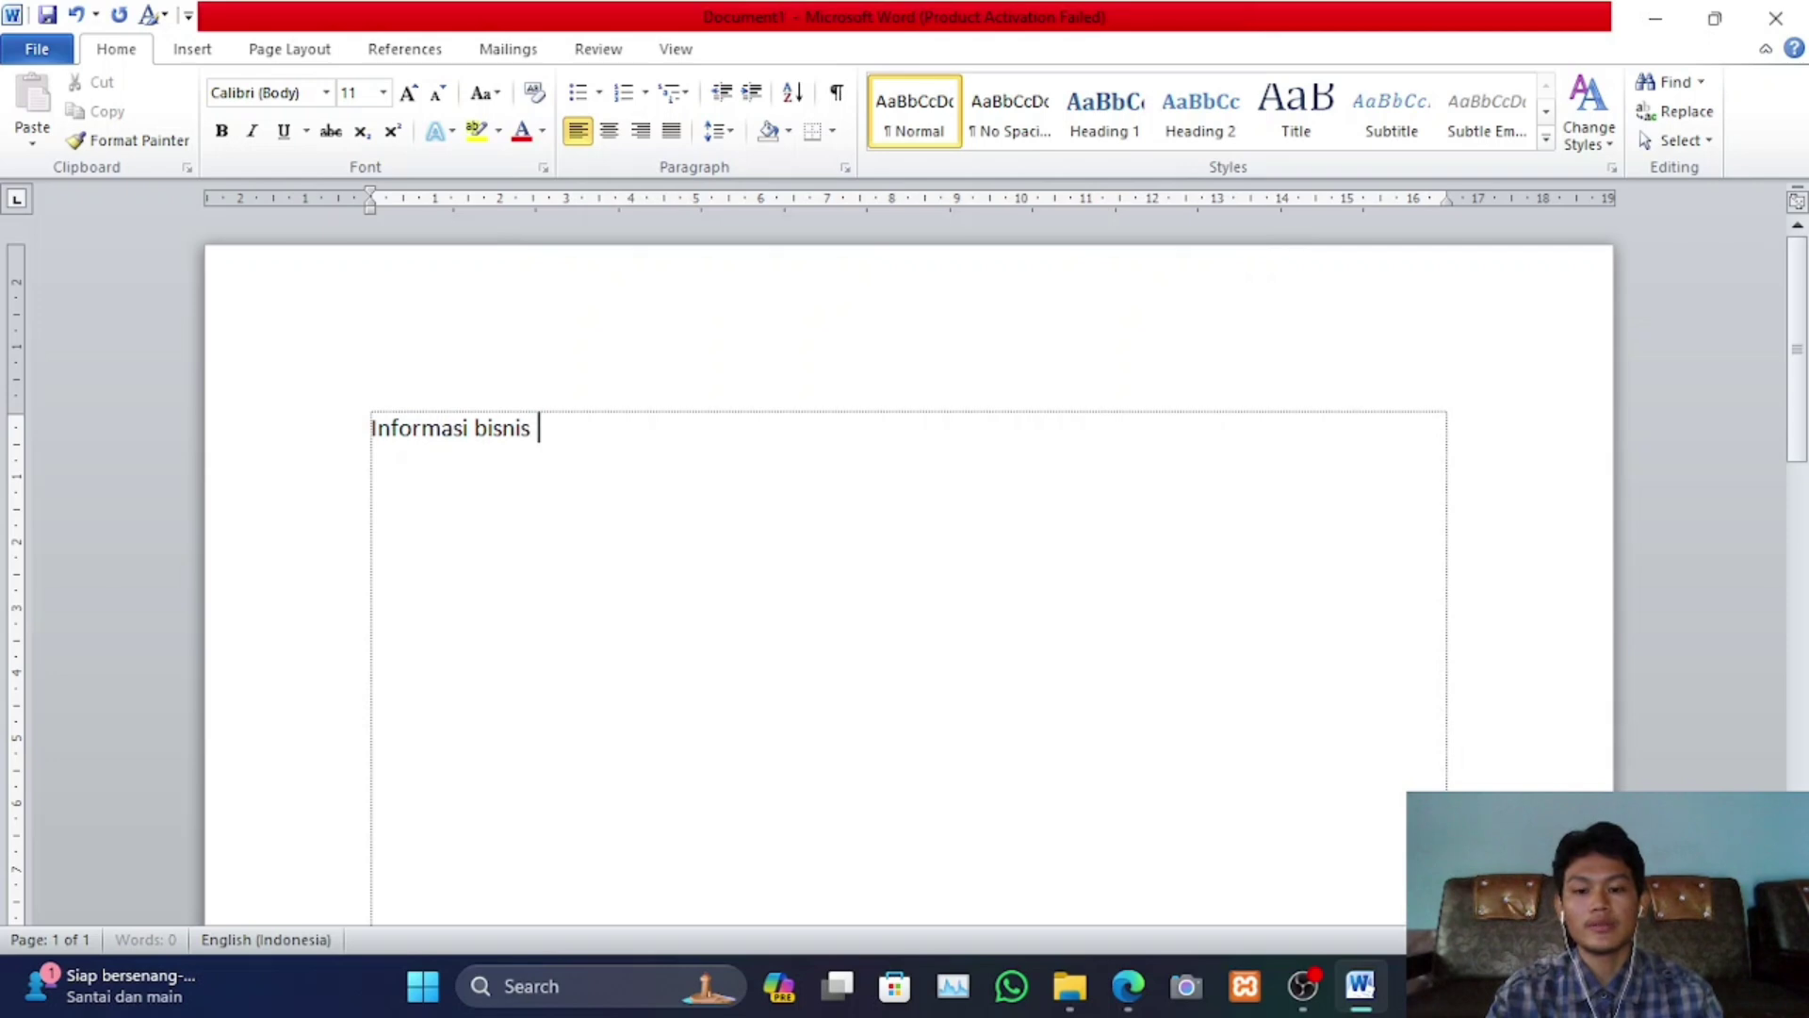
{"action": "type", "text": "isnis penting"}
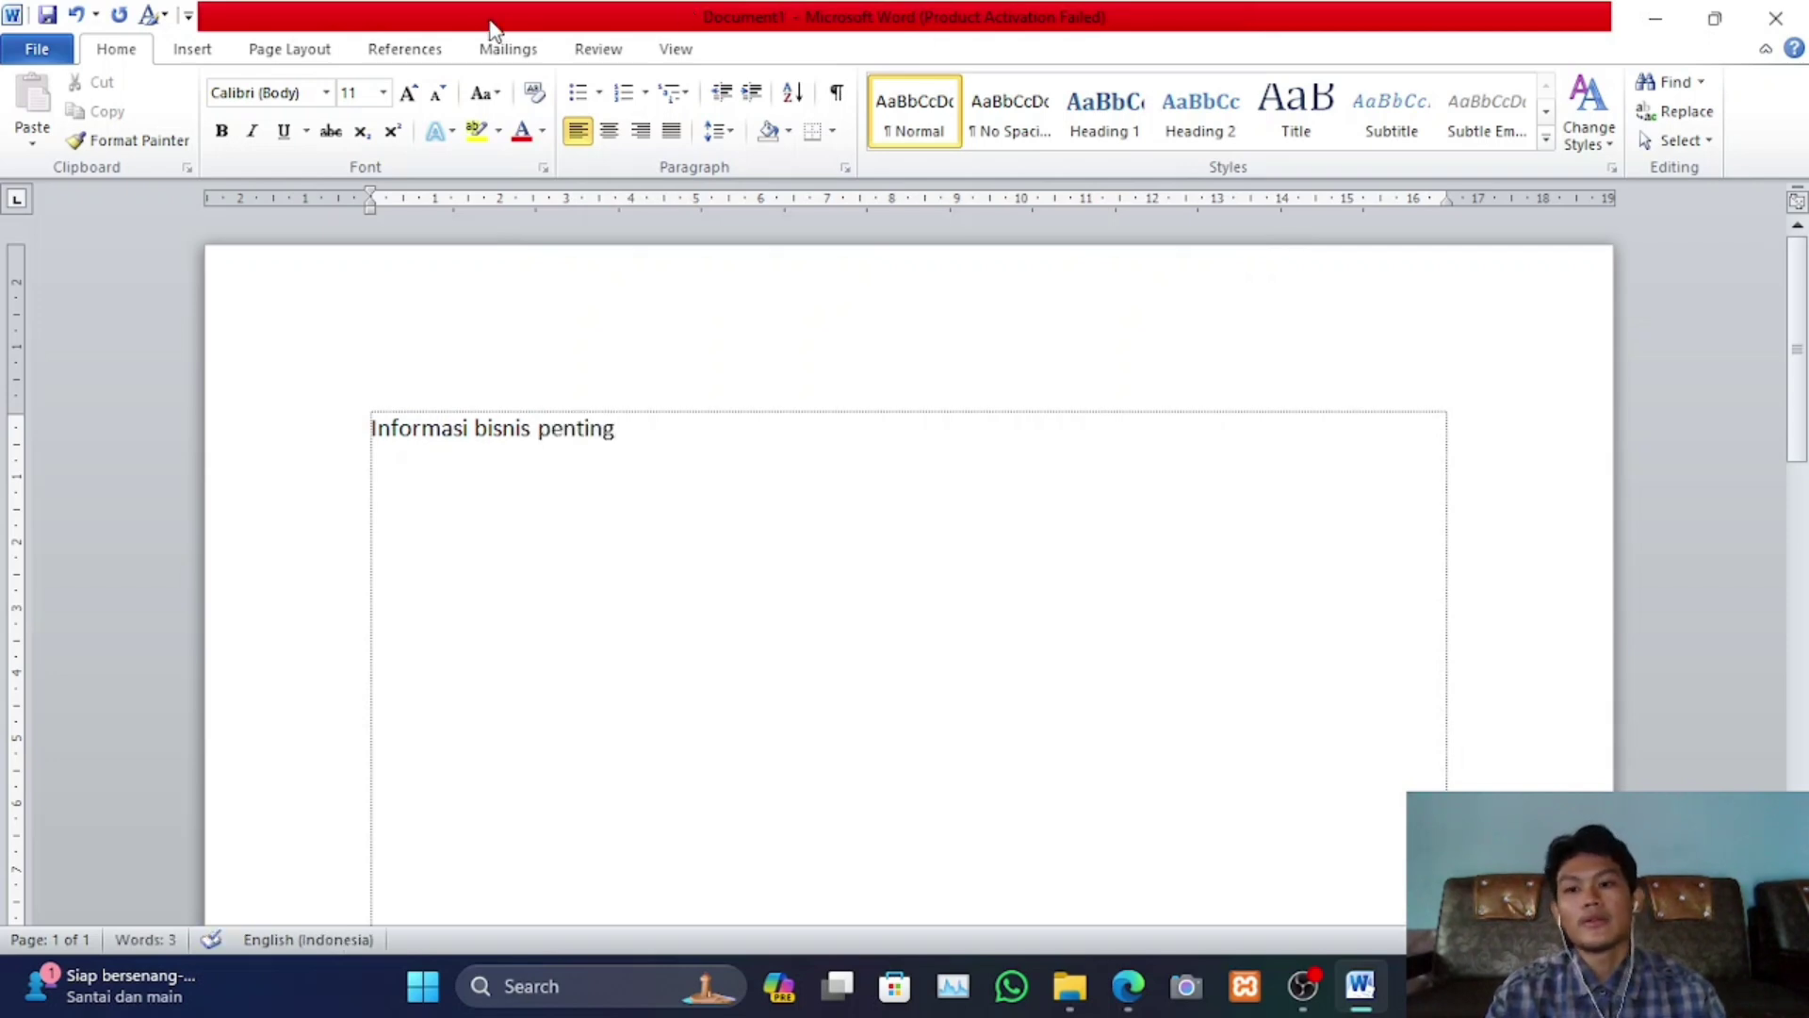
Encrypt the document with a password, re-entering the password to confirm, and return to the document page
{"action": "left_click", "coordinate": [64, 52]}
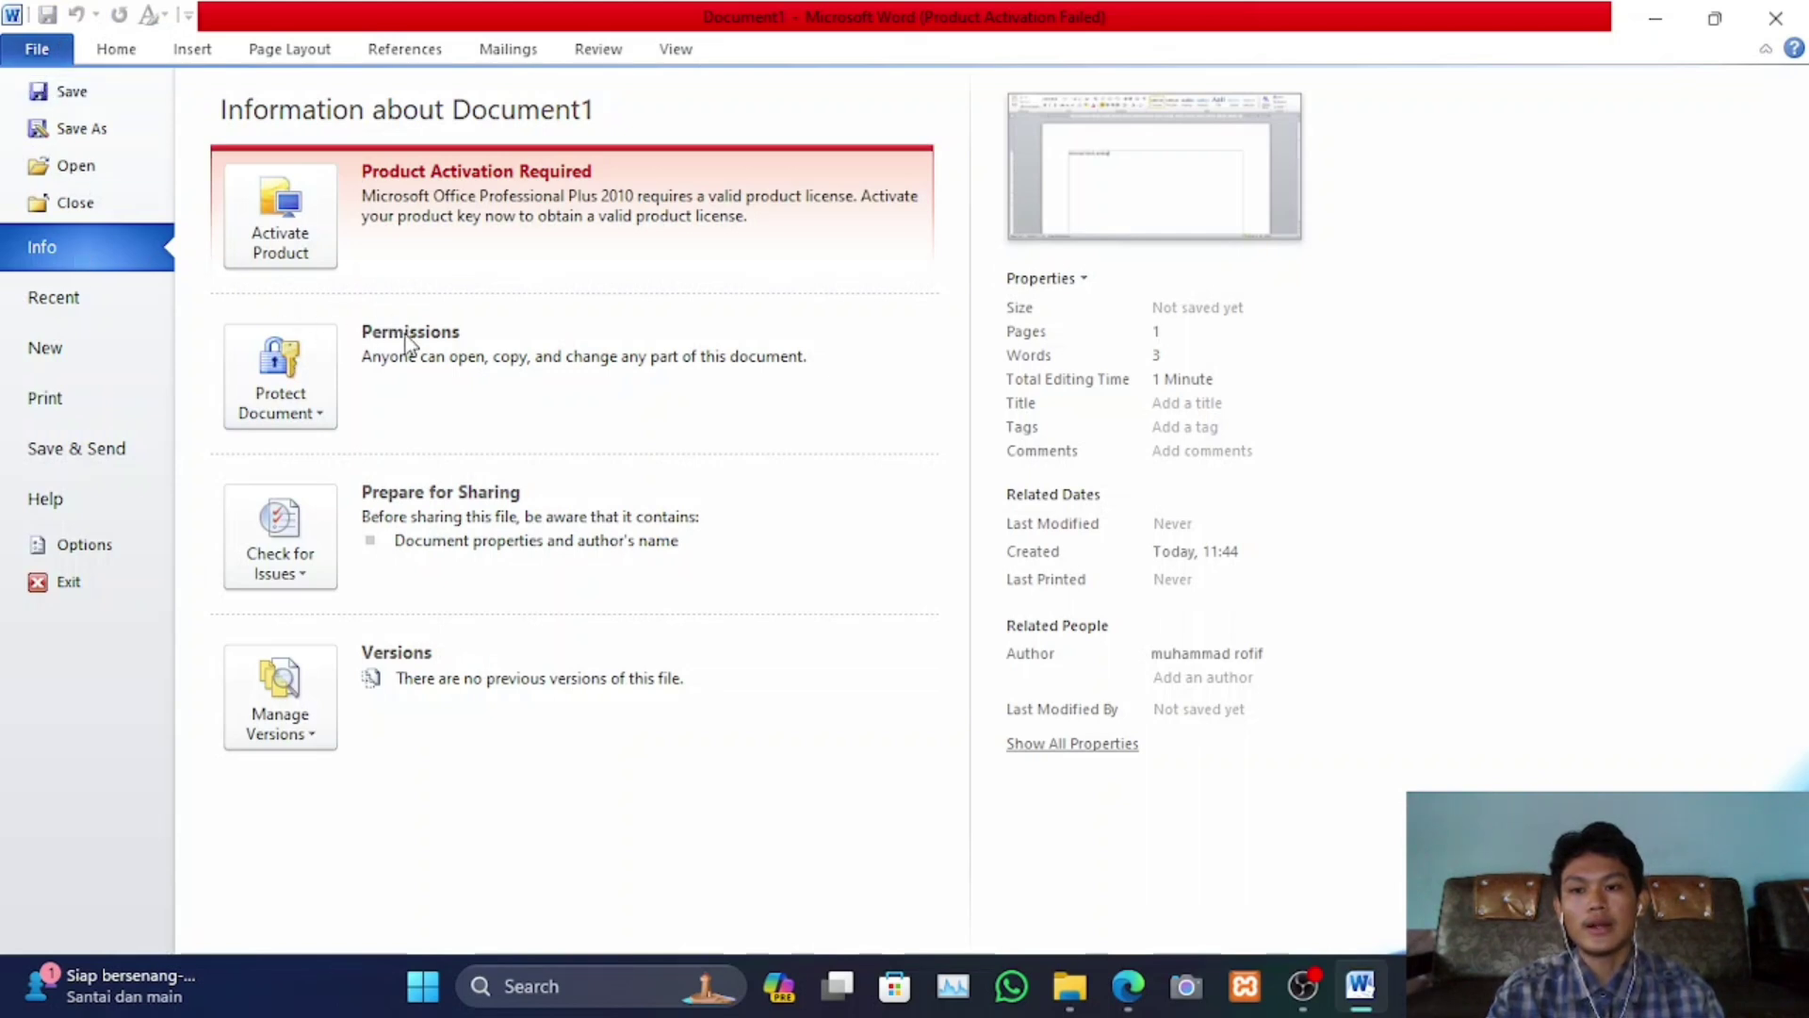
{"action": "left_click", "coordinate": [309, 388]}
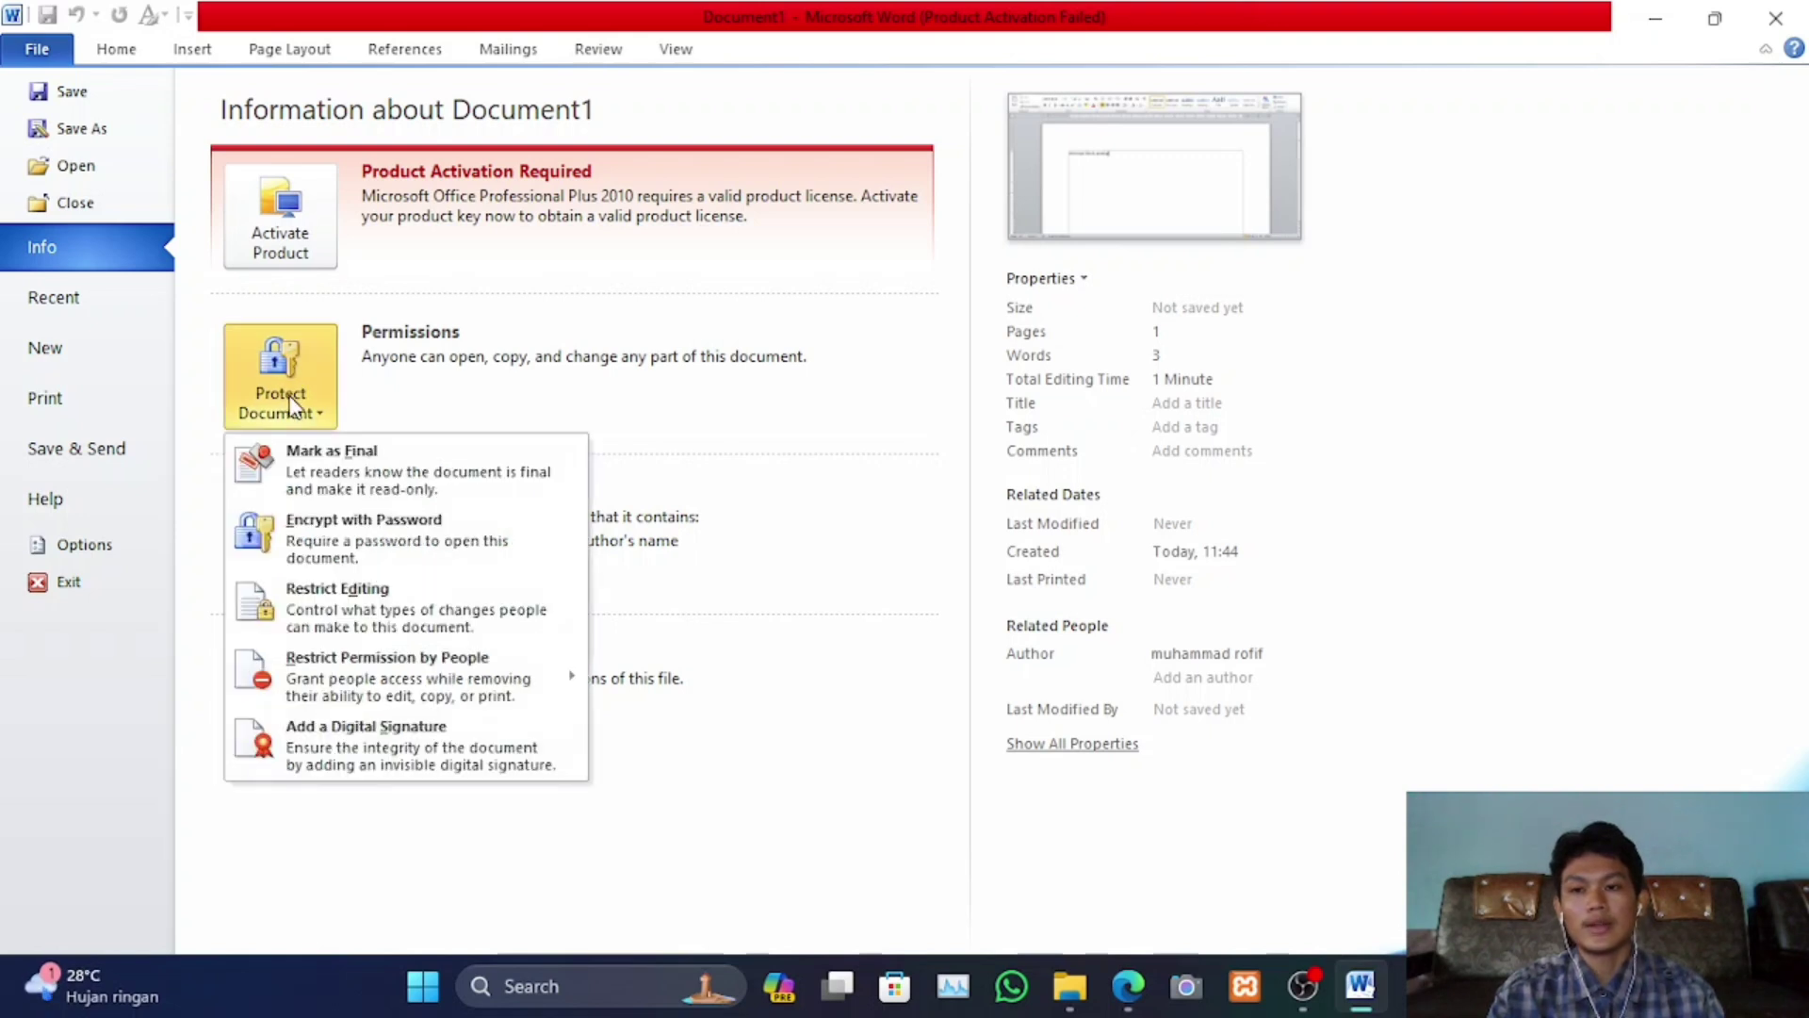
{"action": "left_click", "coordinate": [400, 544]}
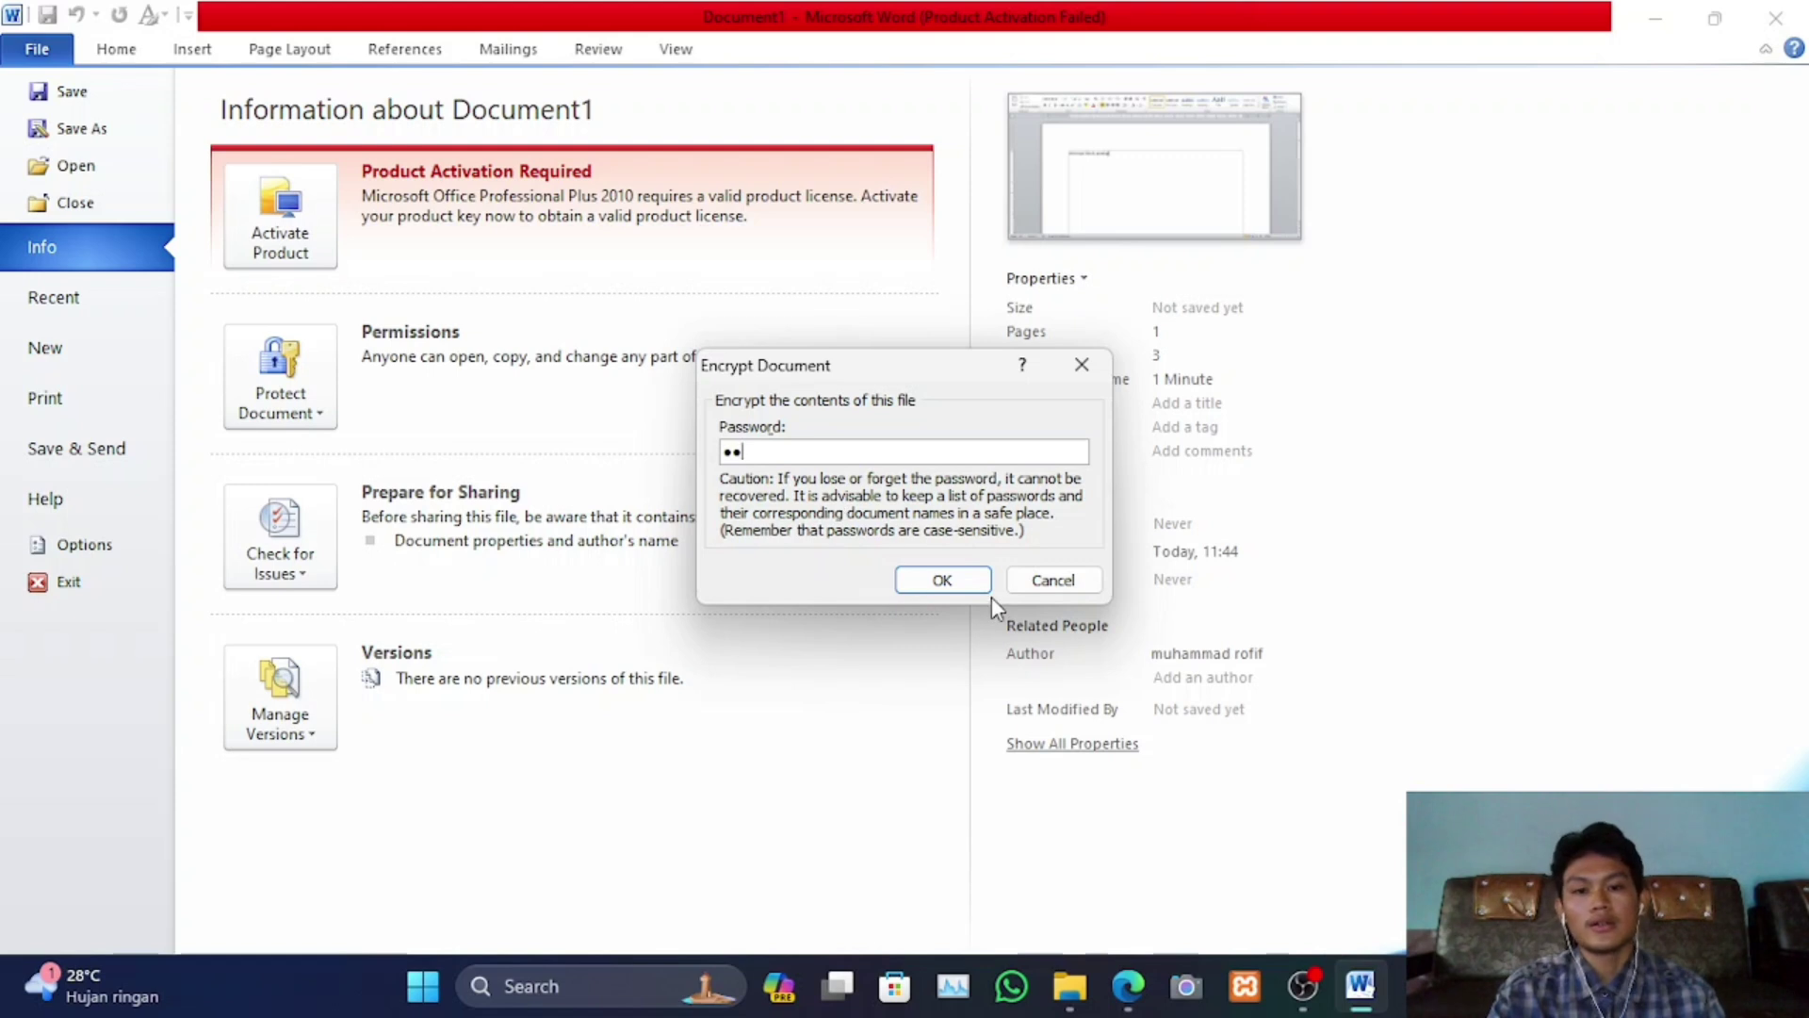
{"action": "left_click", "coordinate": [969, 586]}
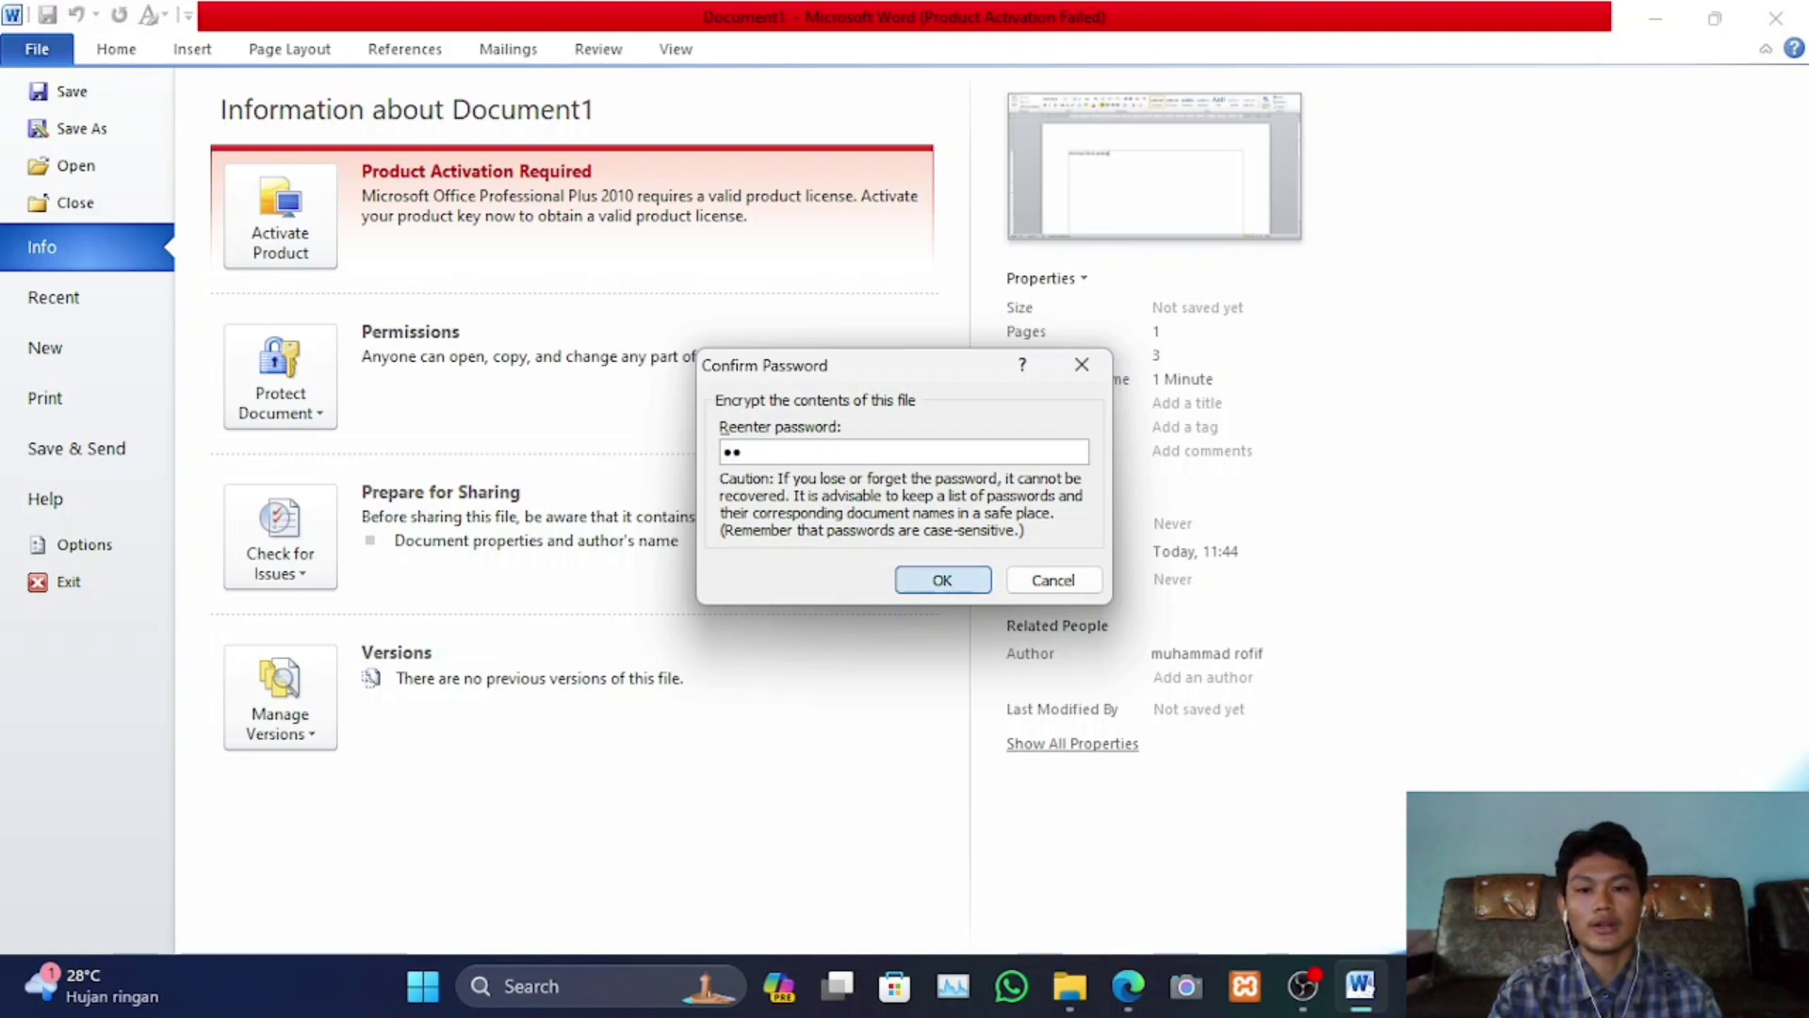
{"action": "left_click", "coordinate": [942, 579]}
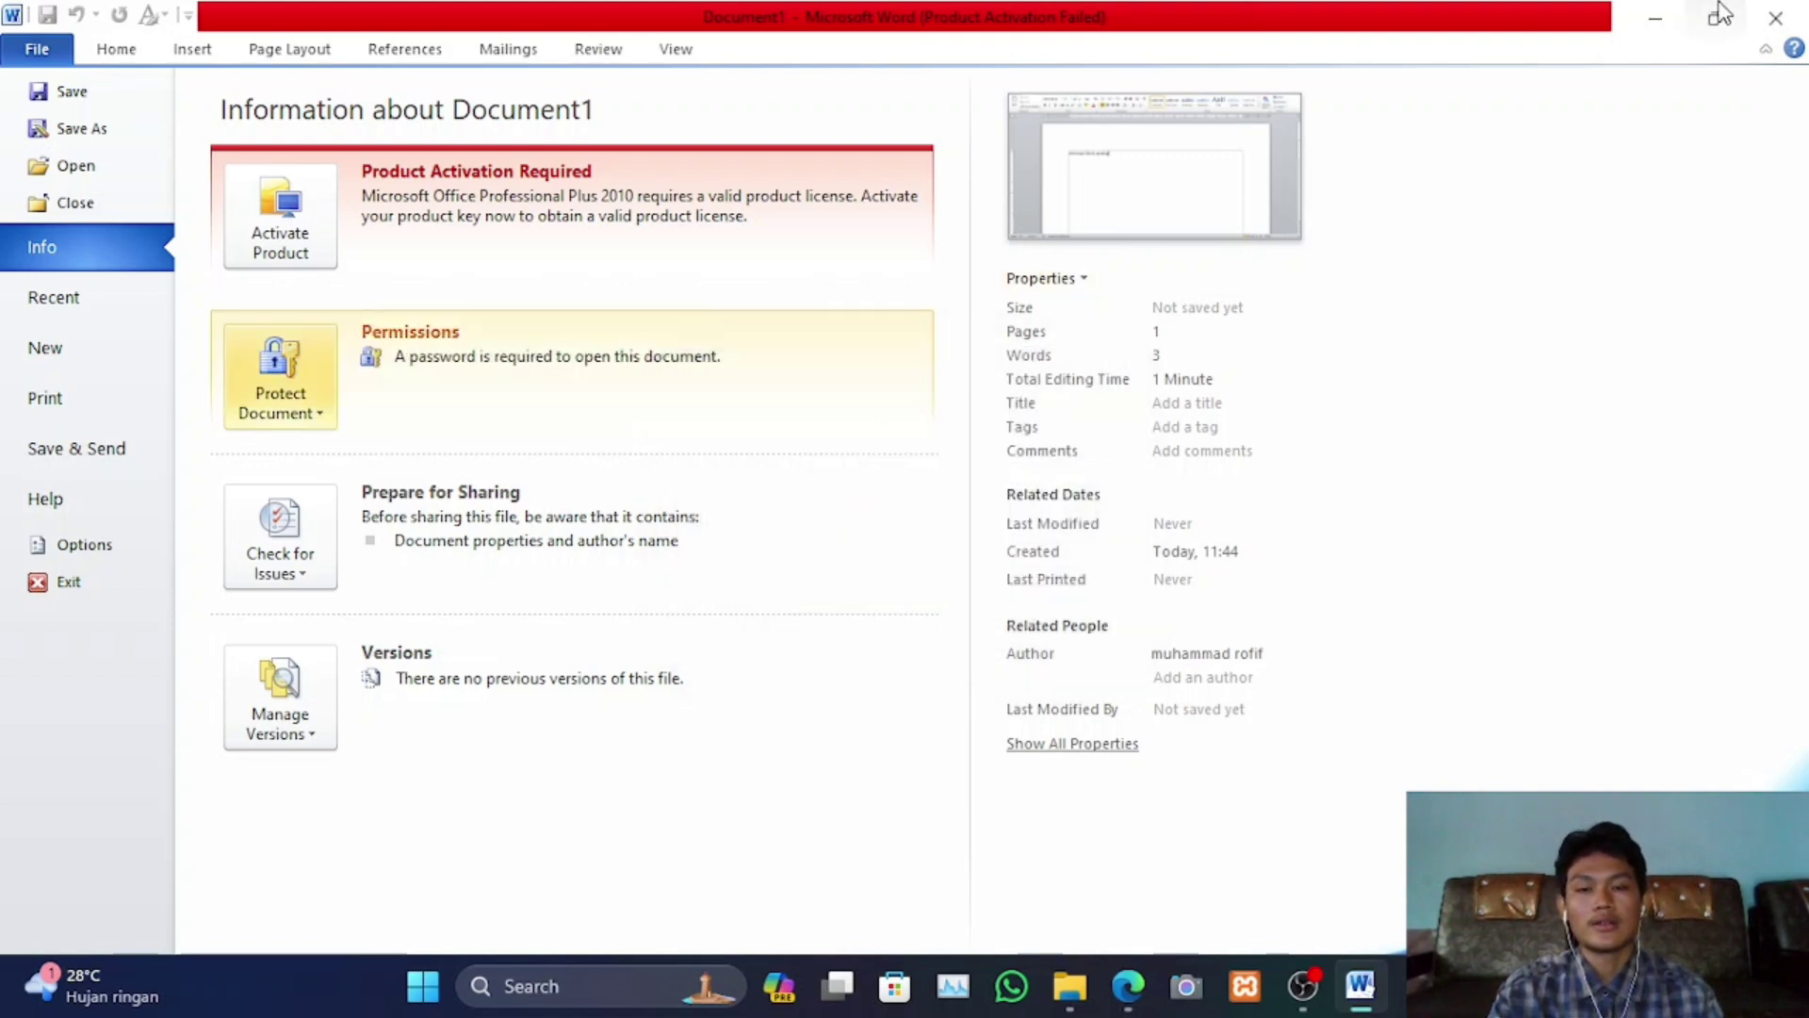
{"action": "left_click", "coordinate": [126, 59]}
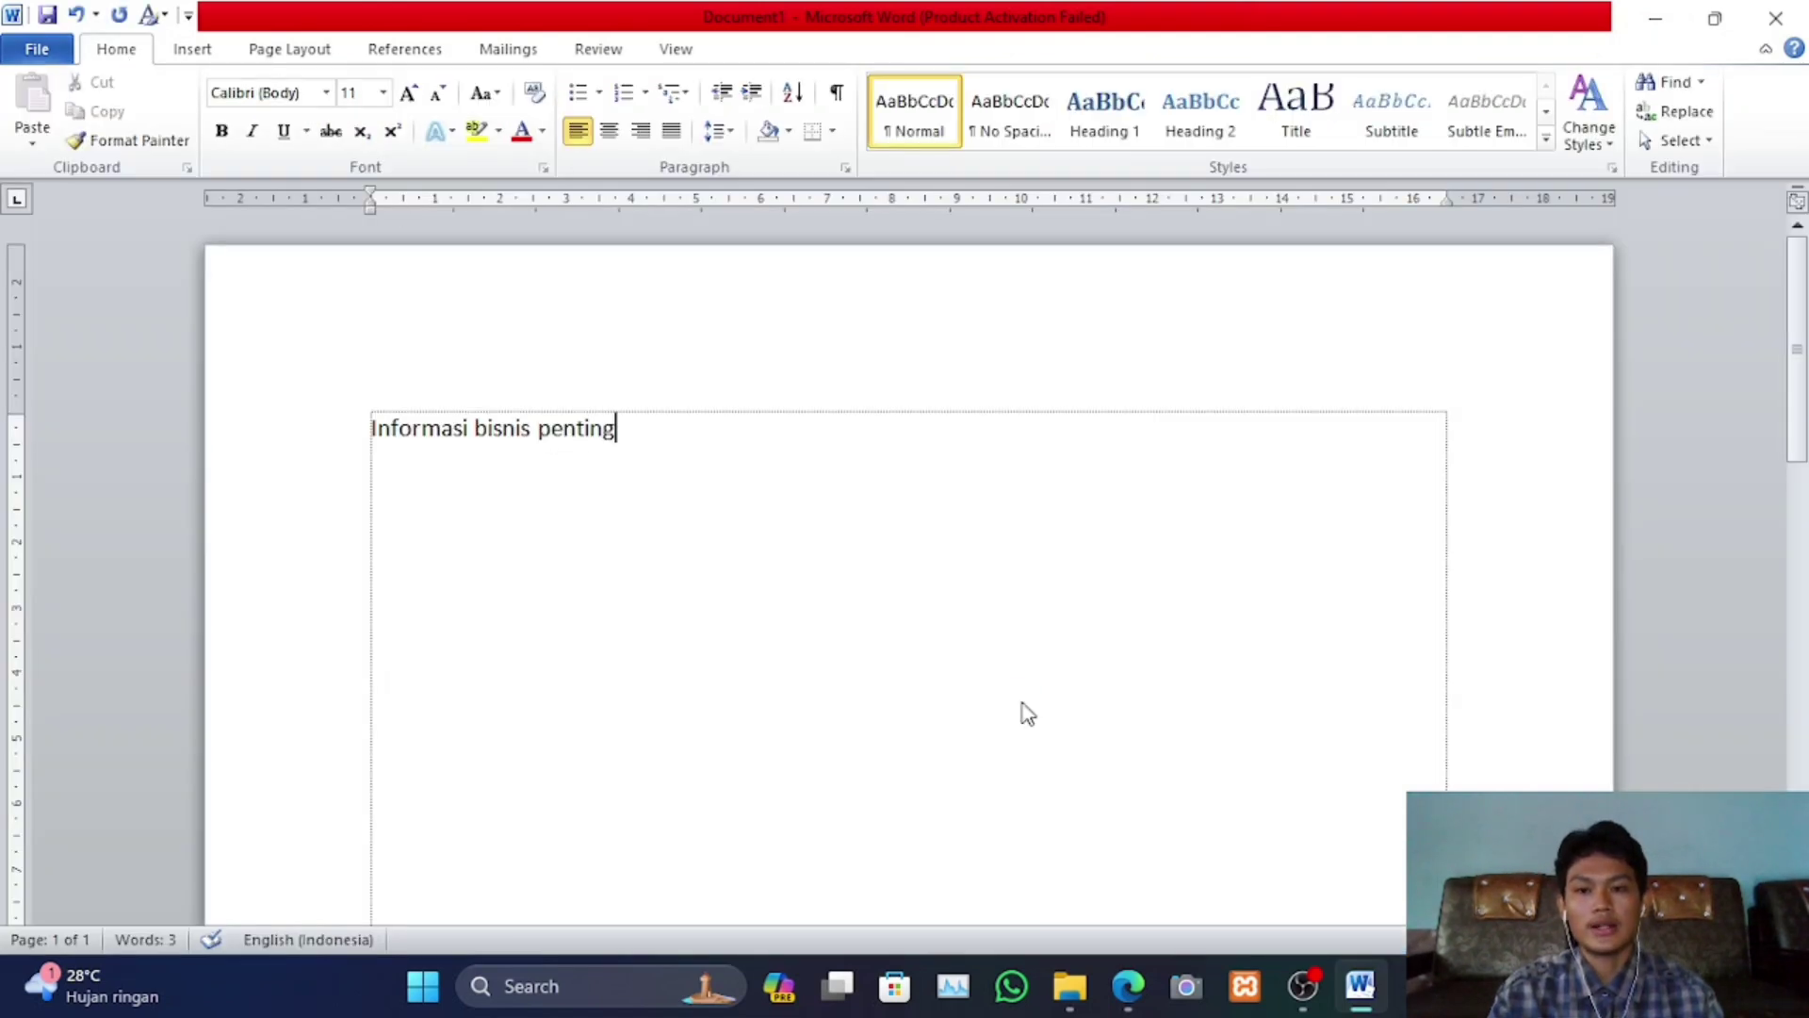
Save the document as "Informasi bisnis penting.docx" in the Documents folder
{"action": "key", "text": "ctrl+s"}
{"action": "scroll", "coordinate": [386, 369], "scroll_direction": "down", "scroll_amount": 1}
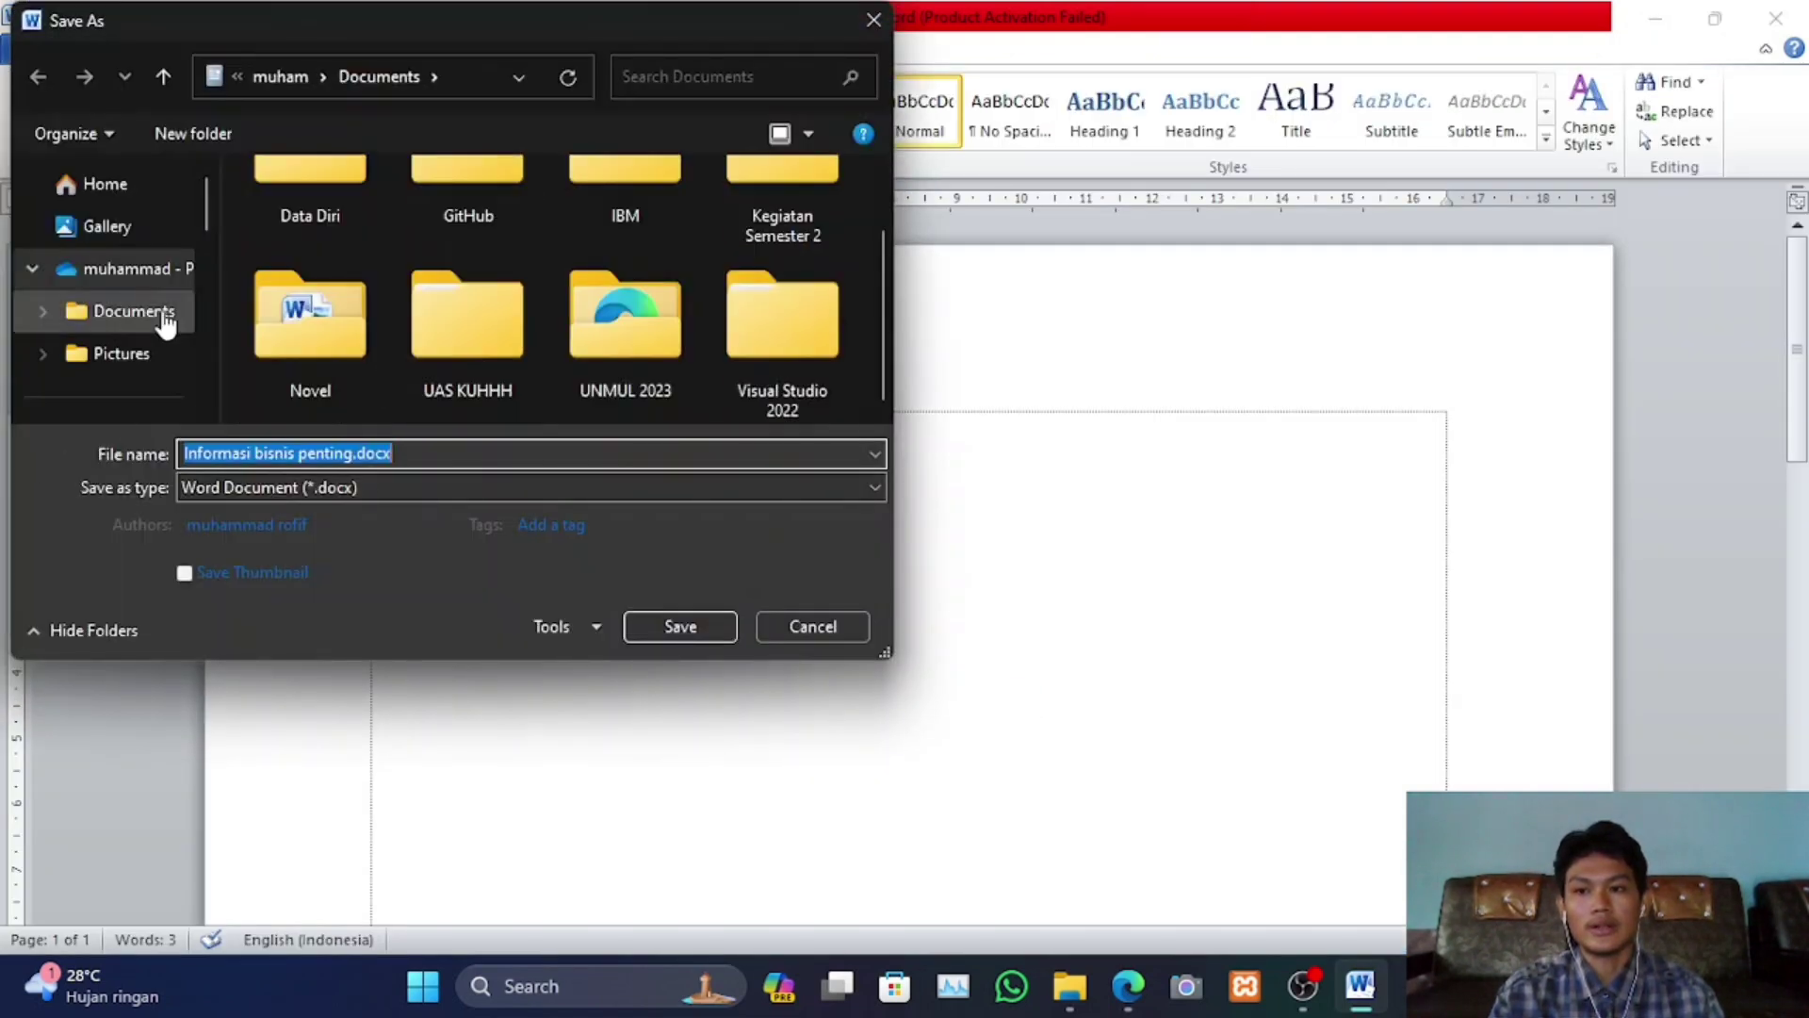
{"action": "scroll", "coordinate": [161, 315], "scroll_direction": "down", "scroll_amount": 5}
{"action": "scroll", "coordinate": [141, 259], "scroll_direction": "up", "scroll_amount": 4}
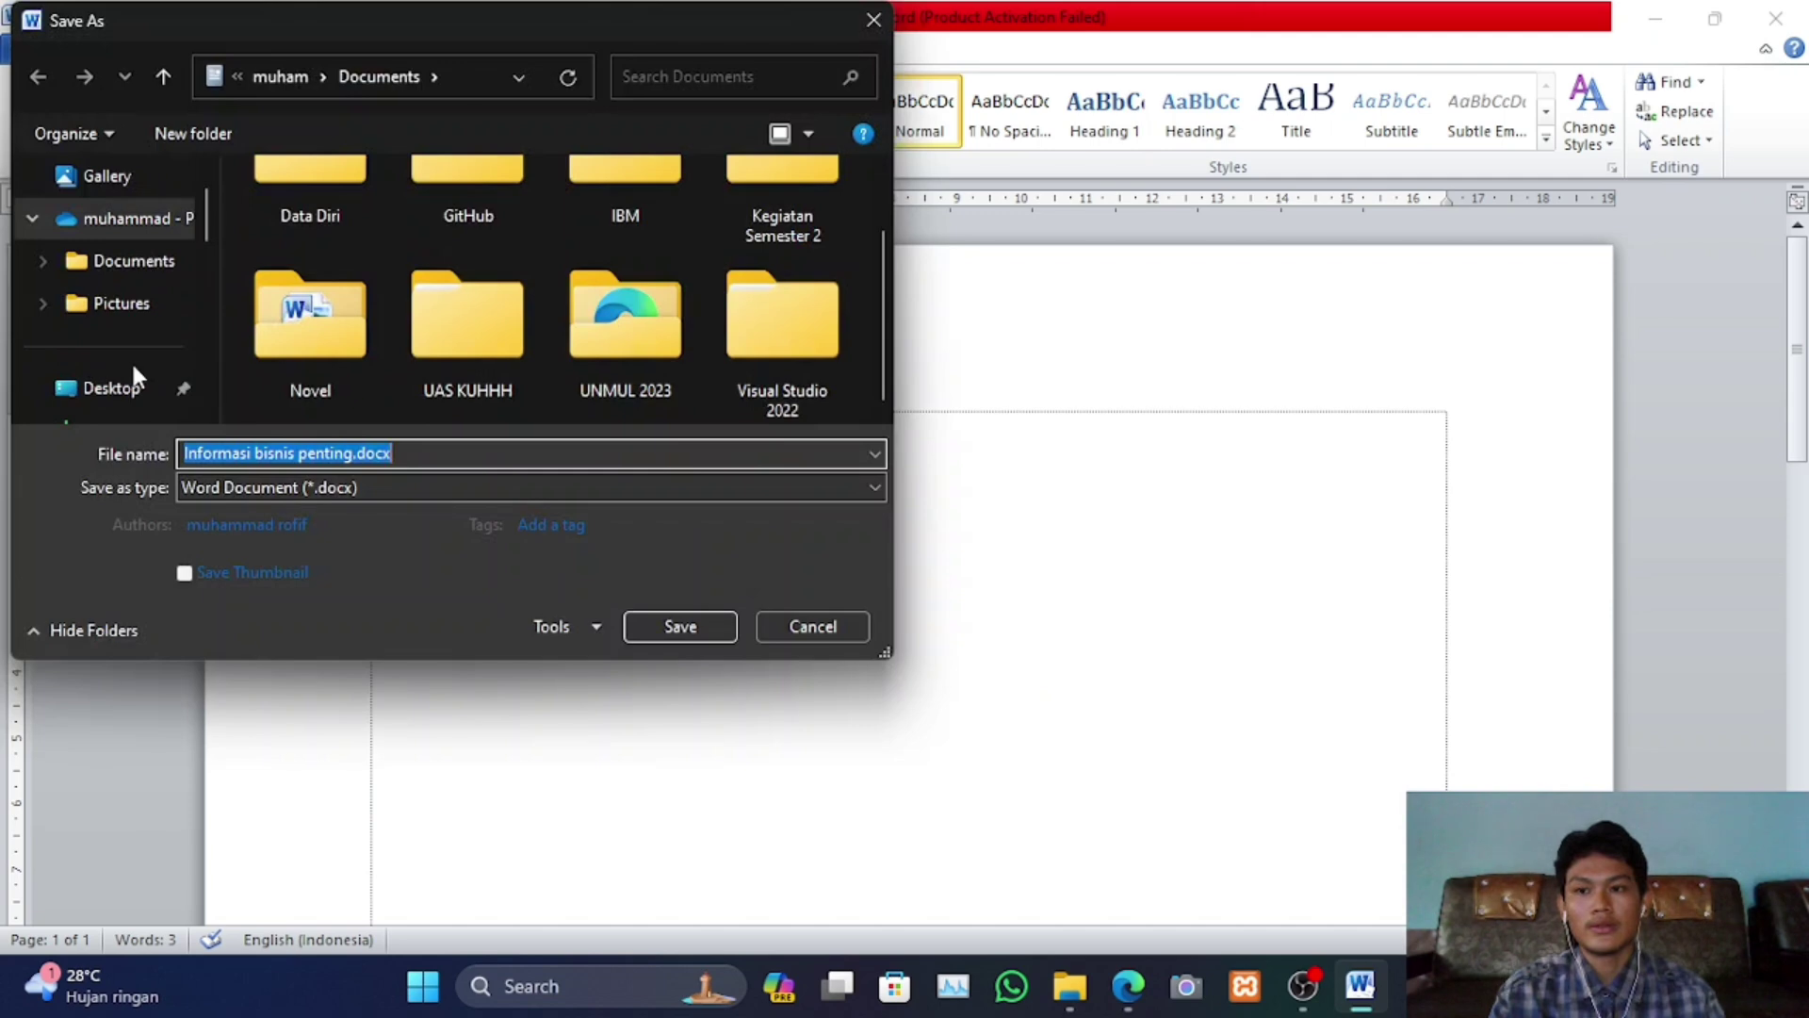
{"action": "left_click", "coordinate": [697, 627]}
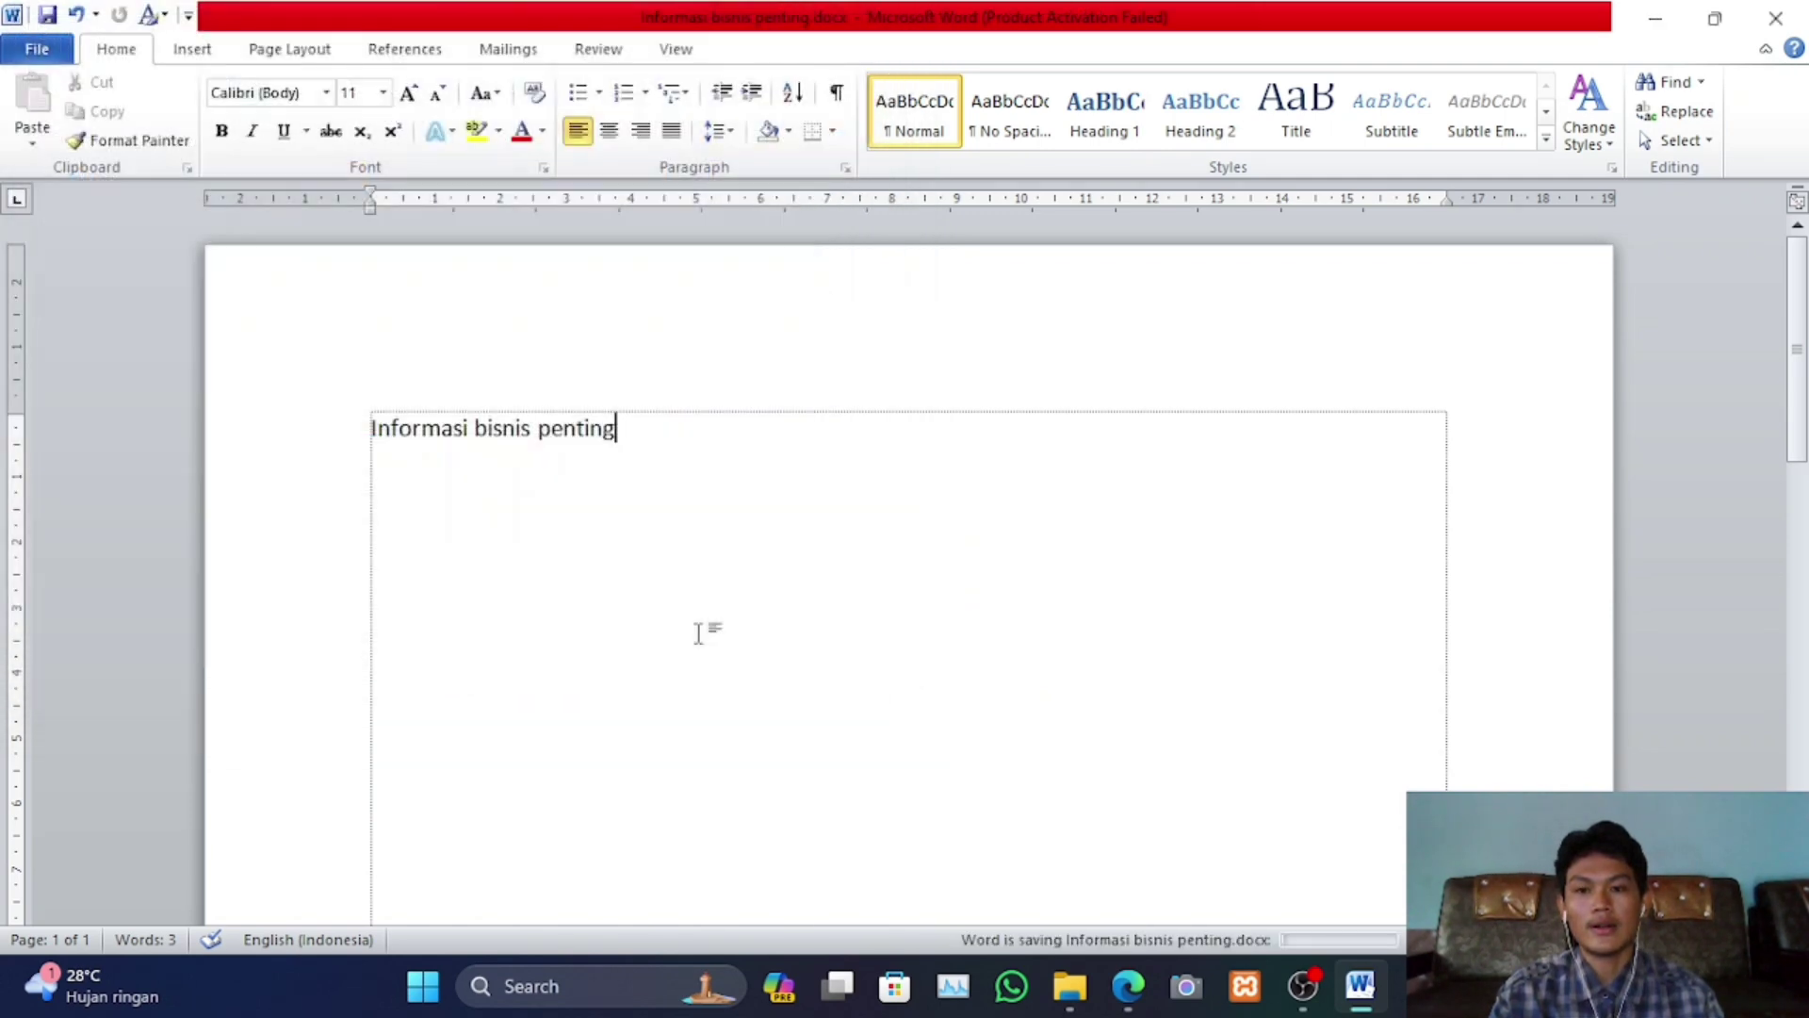
Locate Informasi bisnis penting.docx in the Documents folder using File Explorer, and close the document's open Word window
{"action": "left_click", "coordinate": [1656, 19]}
{"action": "left_click", "coordinate": [1075, 984]}
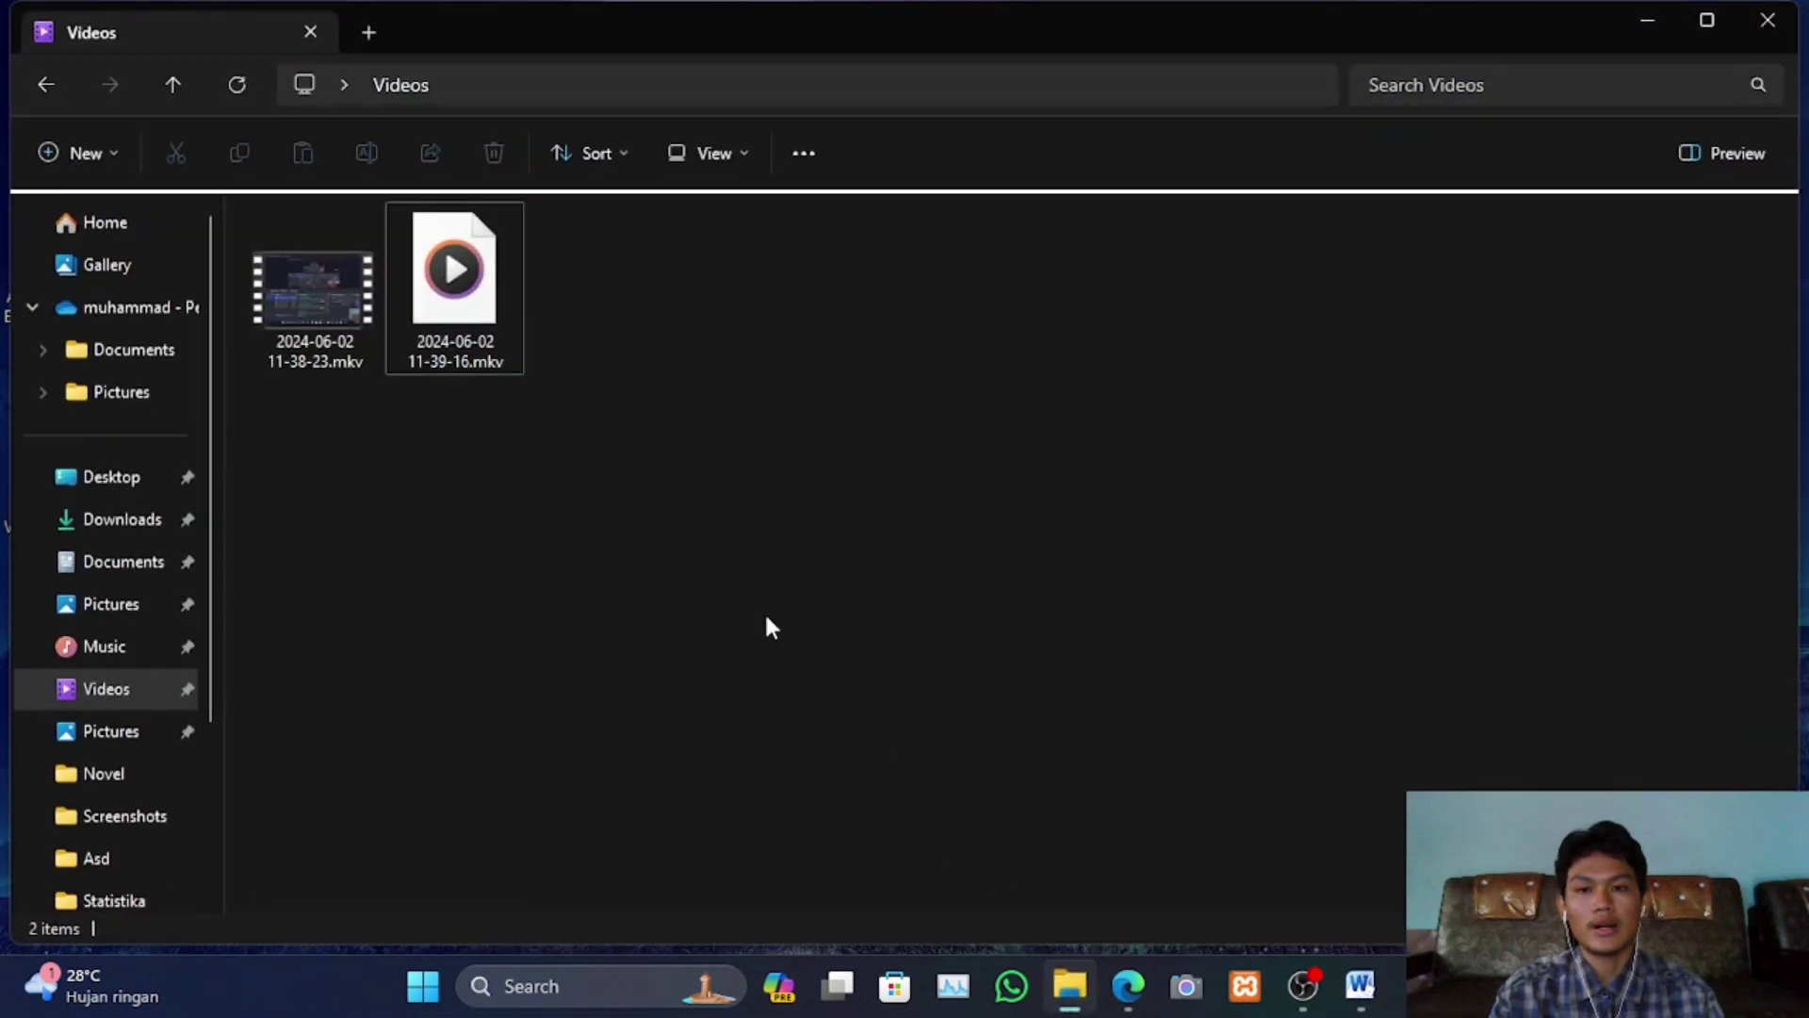
{"action": "left_click", "coordinate": [107, 577]}
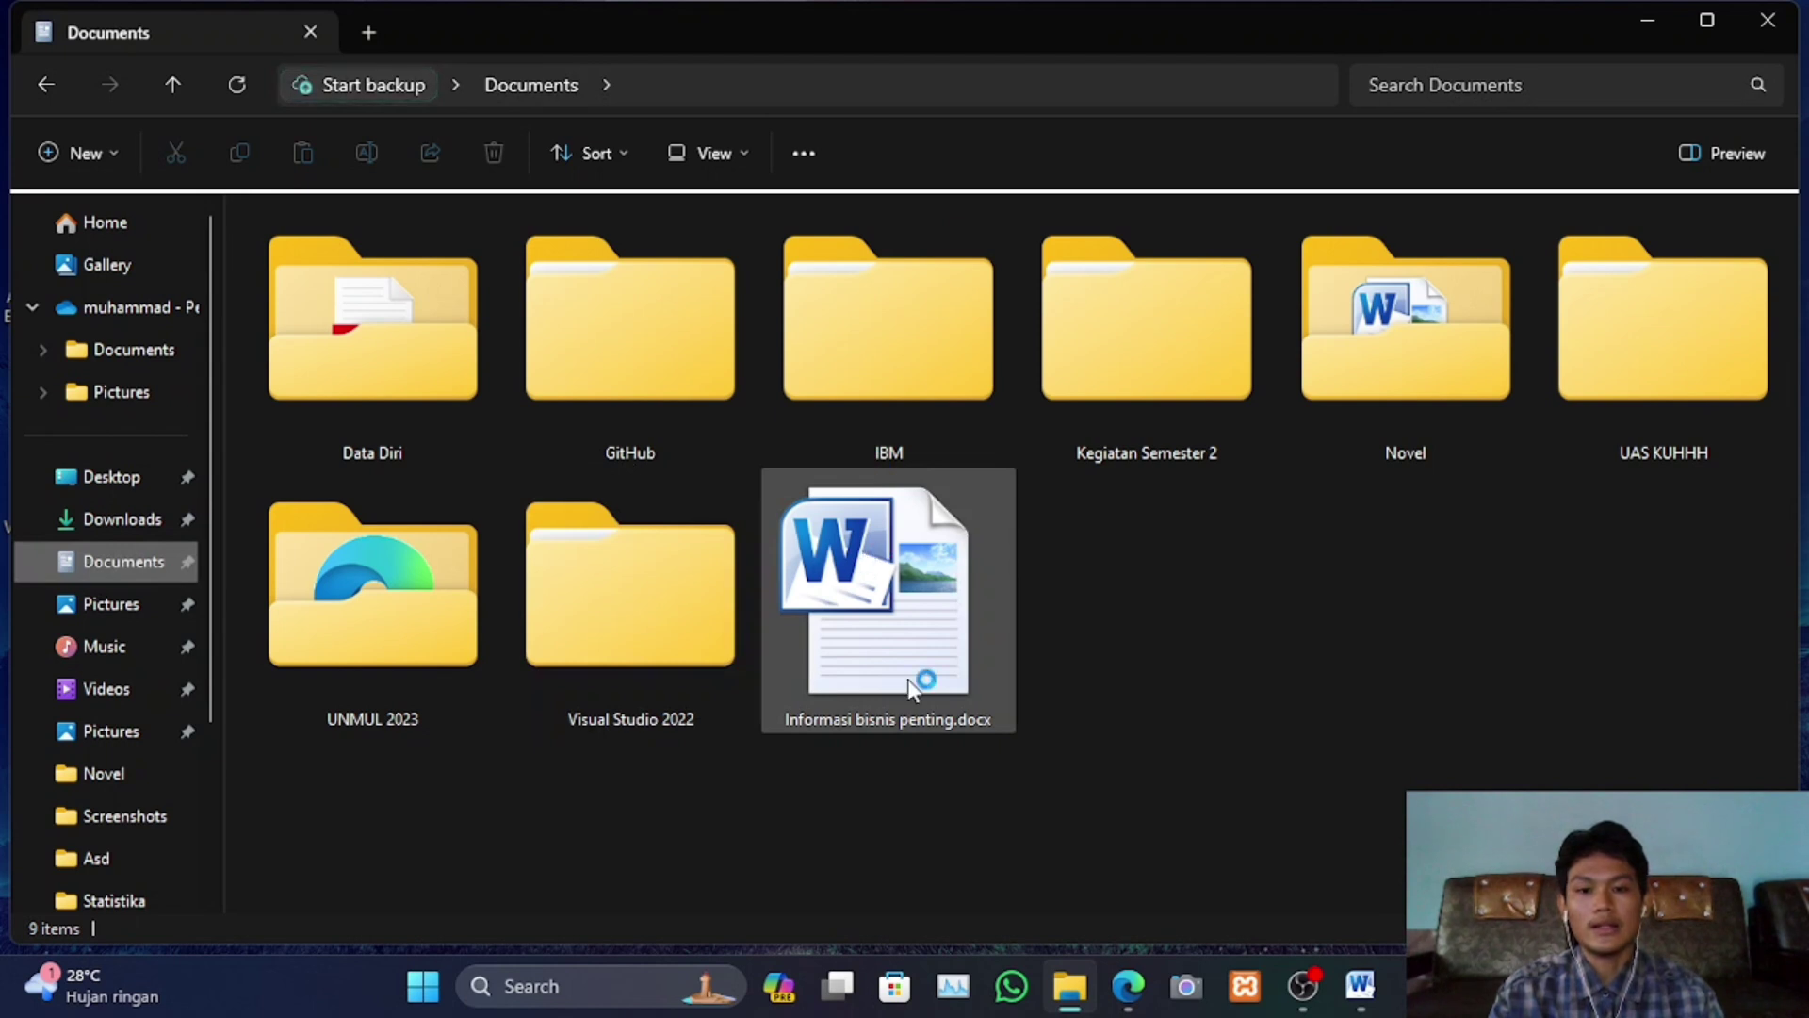
{"action": "left_click", "coordinate": [897, 645]}
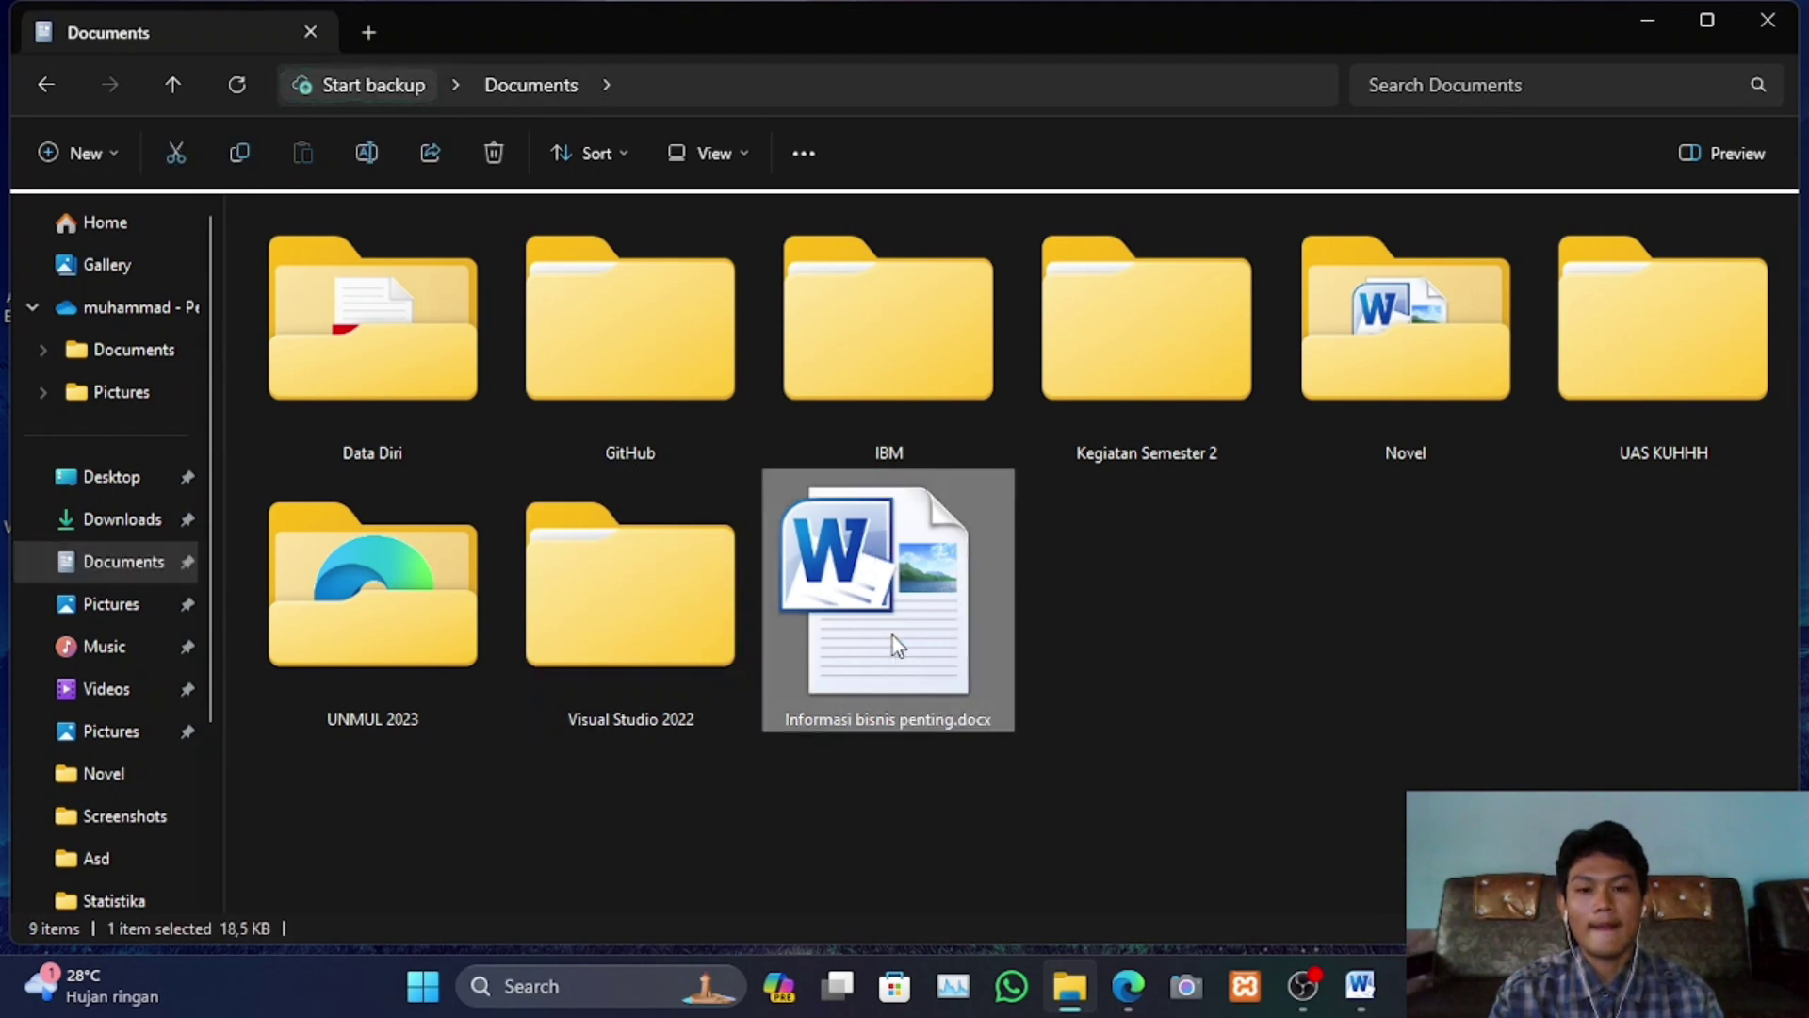
{"action": "left_click", "coordinate": [1656, 19]}
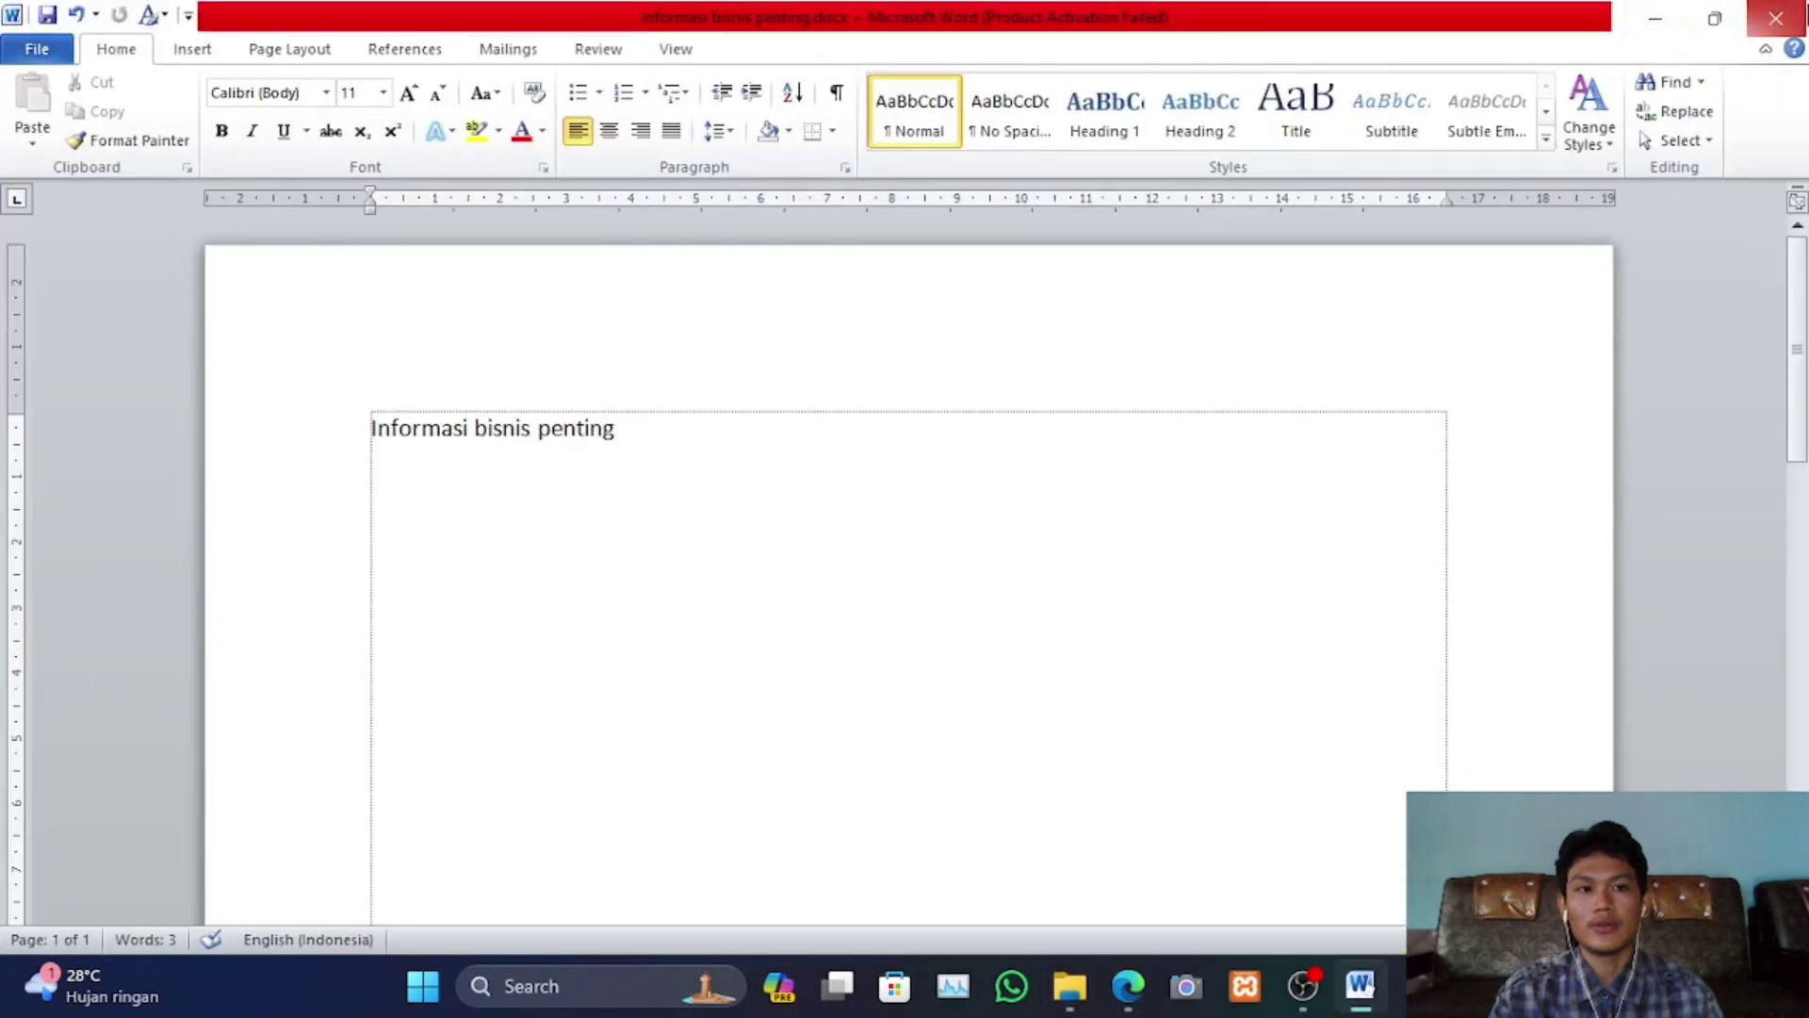
{"action": "left_click", "coordinate": [1776, 18]}
Test the protection by opening Informasi bisnis penting.docx from Documents with its password, and close the document and folder windows
{"action": "key", "text": "super+e"}
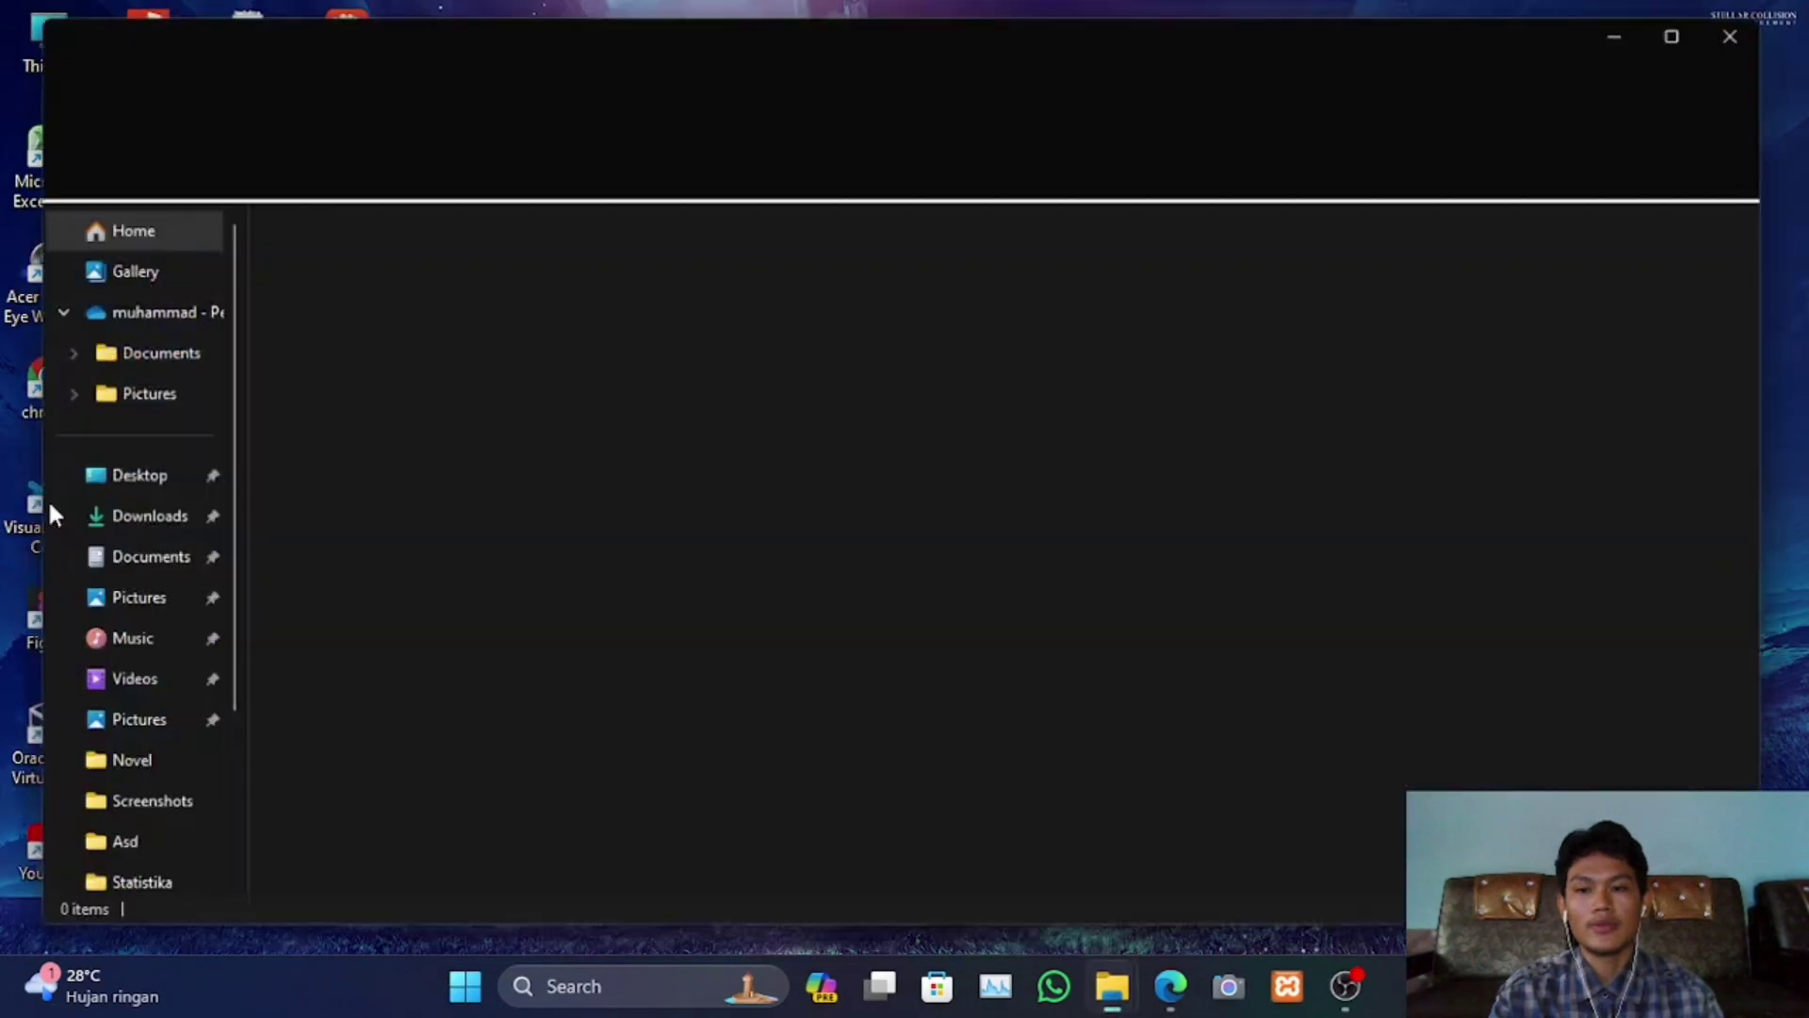
{"action": "left_click", "coordinate": [115, 562]}
{"action": "double_click", "coordinate": [952, 684]}
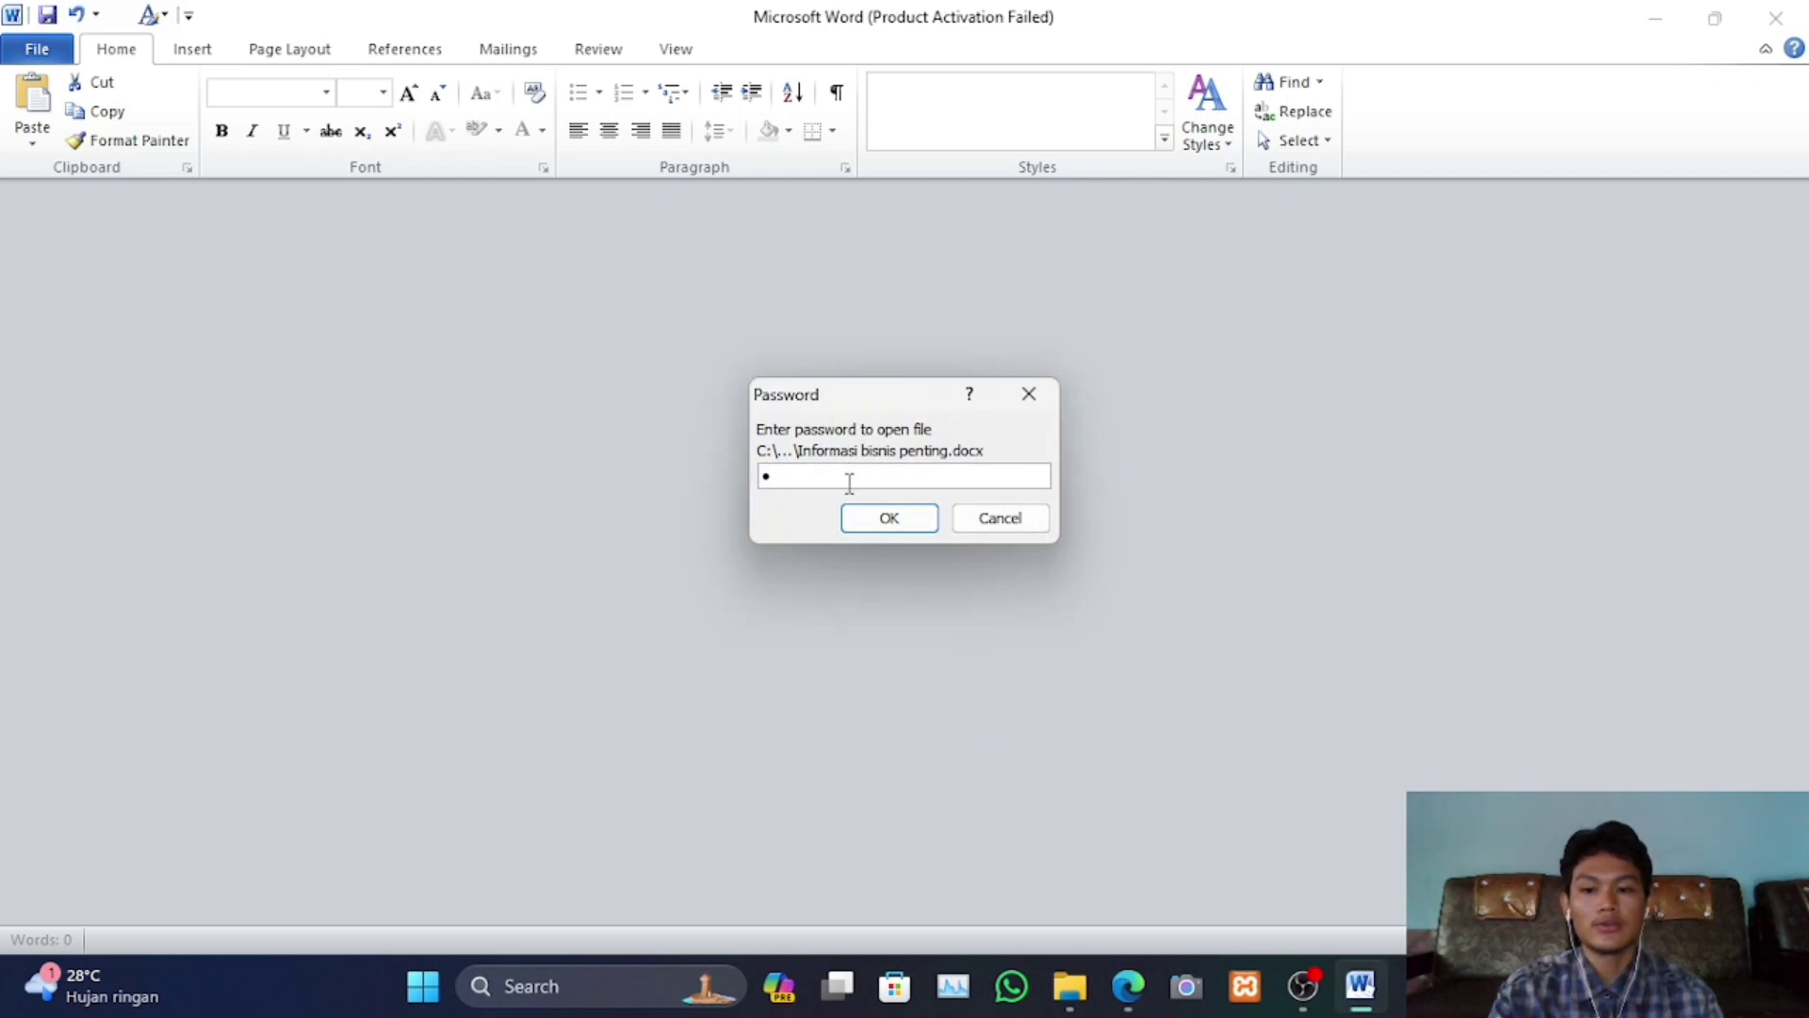
{"action": "left_click", "coordinate": [925, 519]}
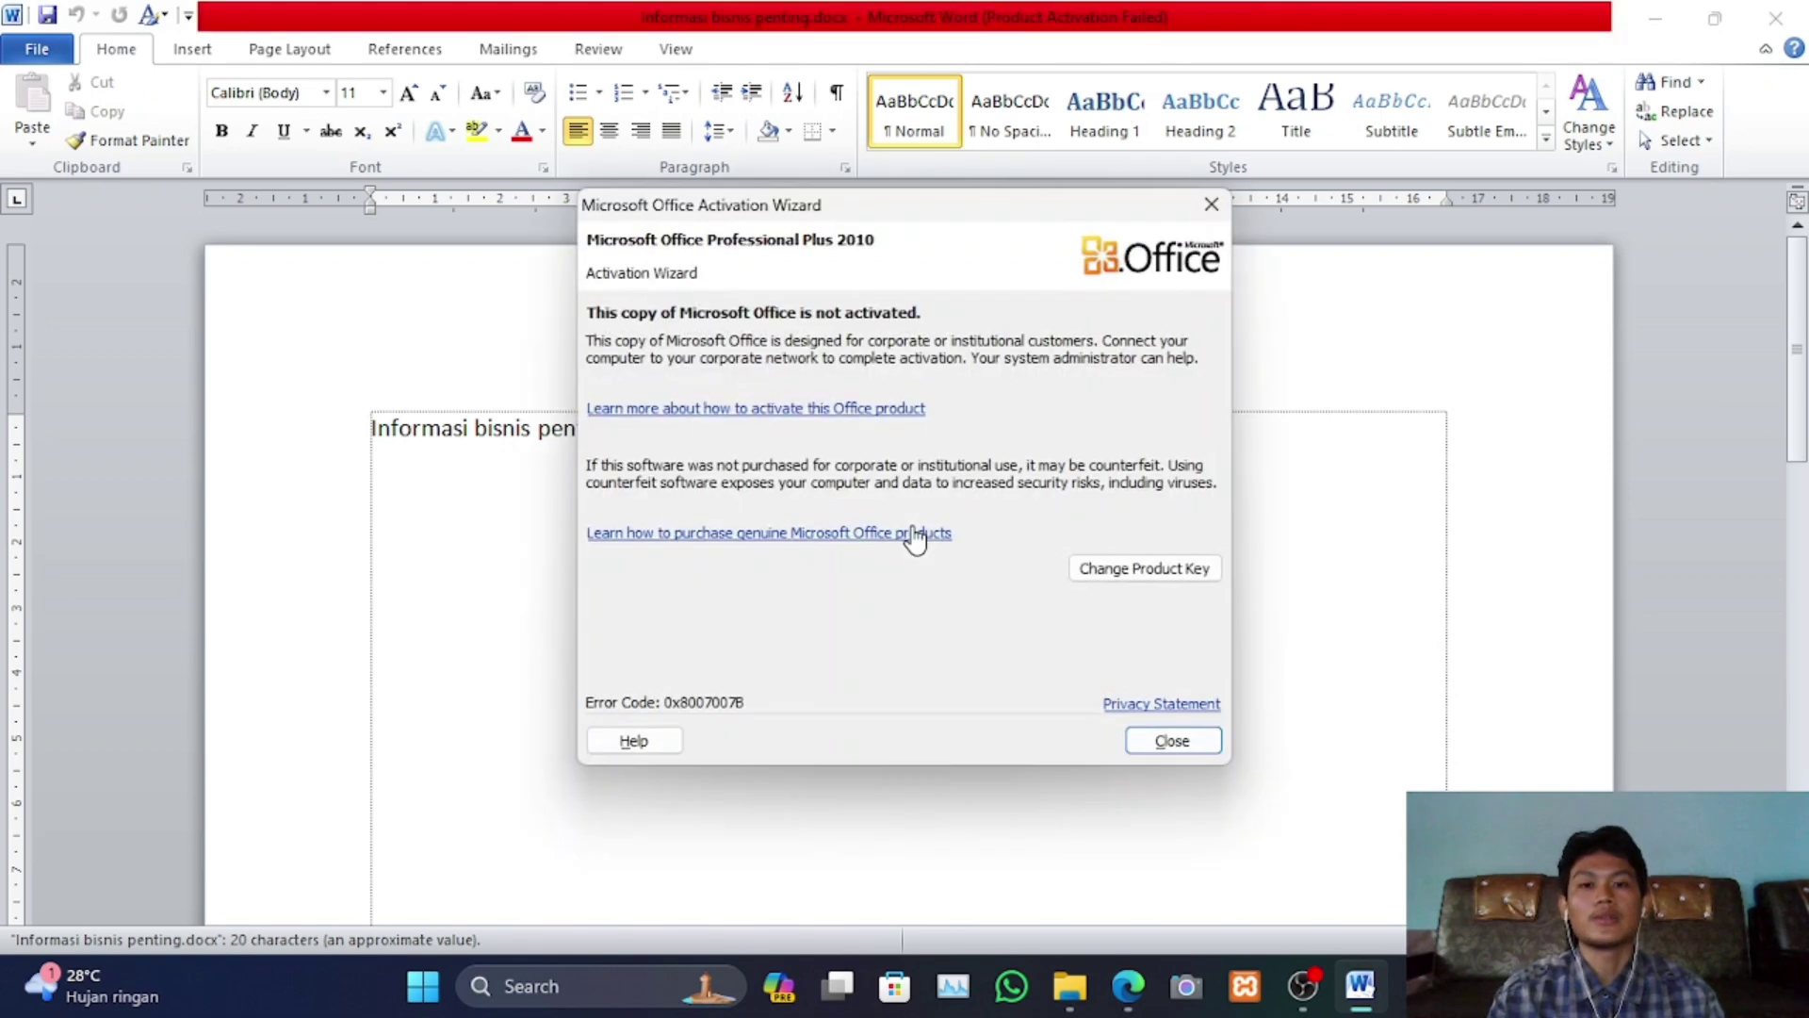
{"action": "left_click", "coordinate": [1223, 206]}
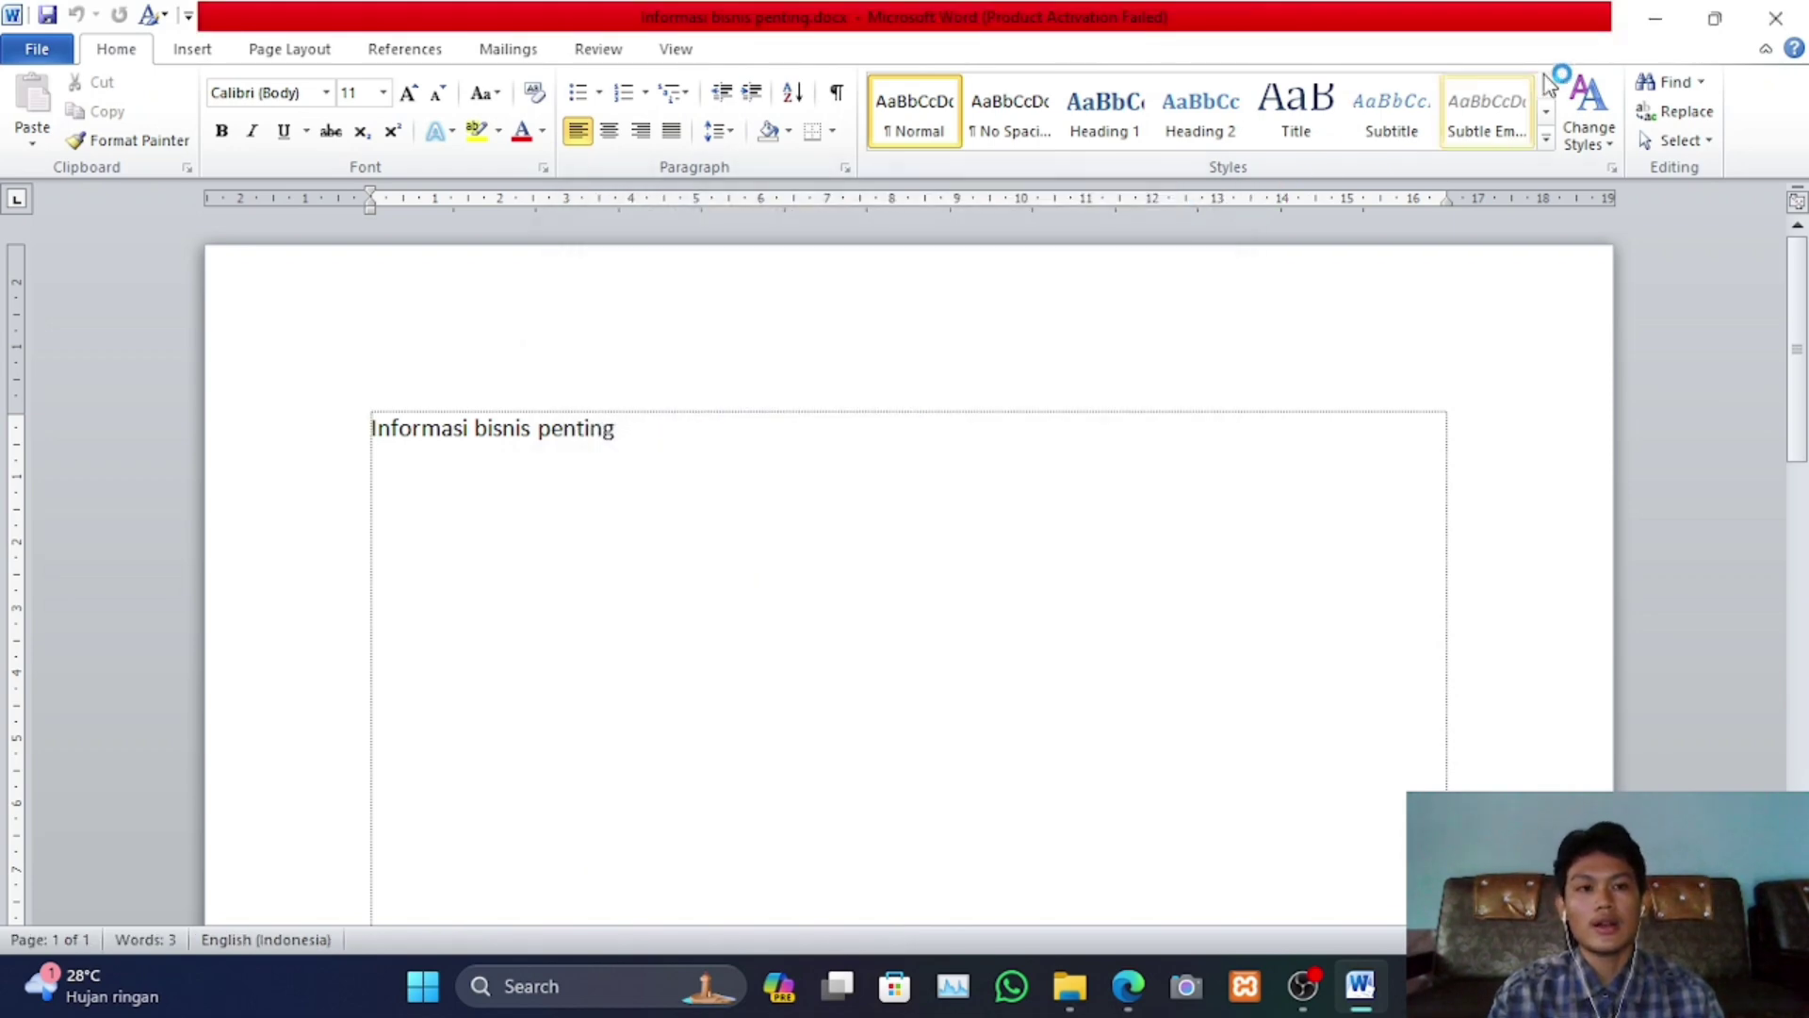
{"action": "left_click", "coordinate": [1769, 35]}
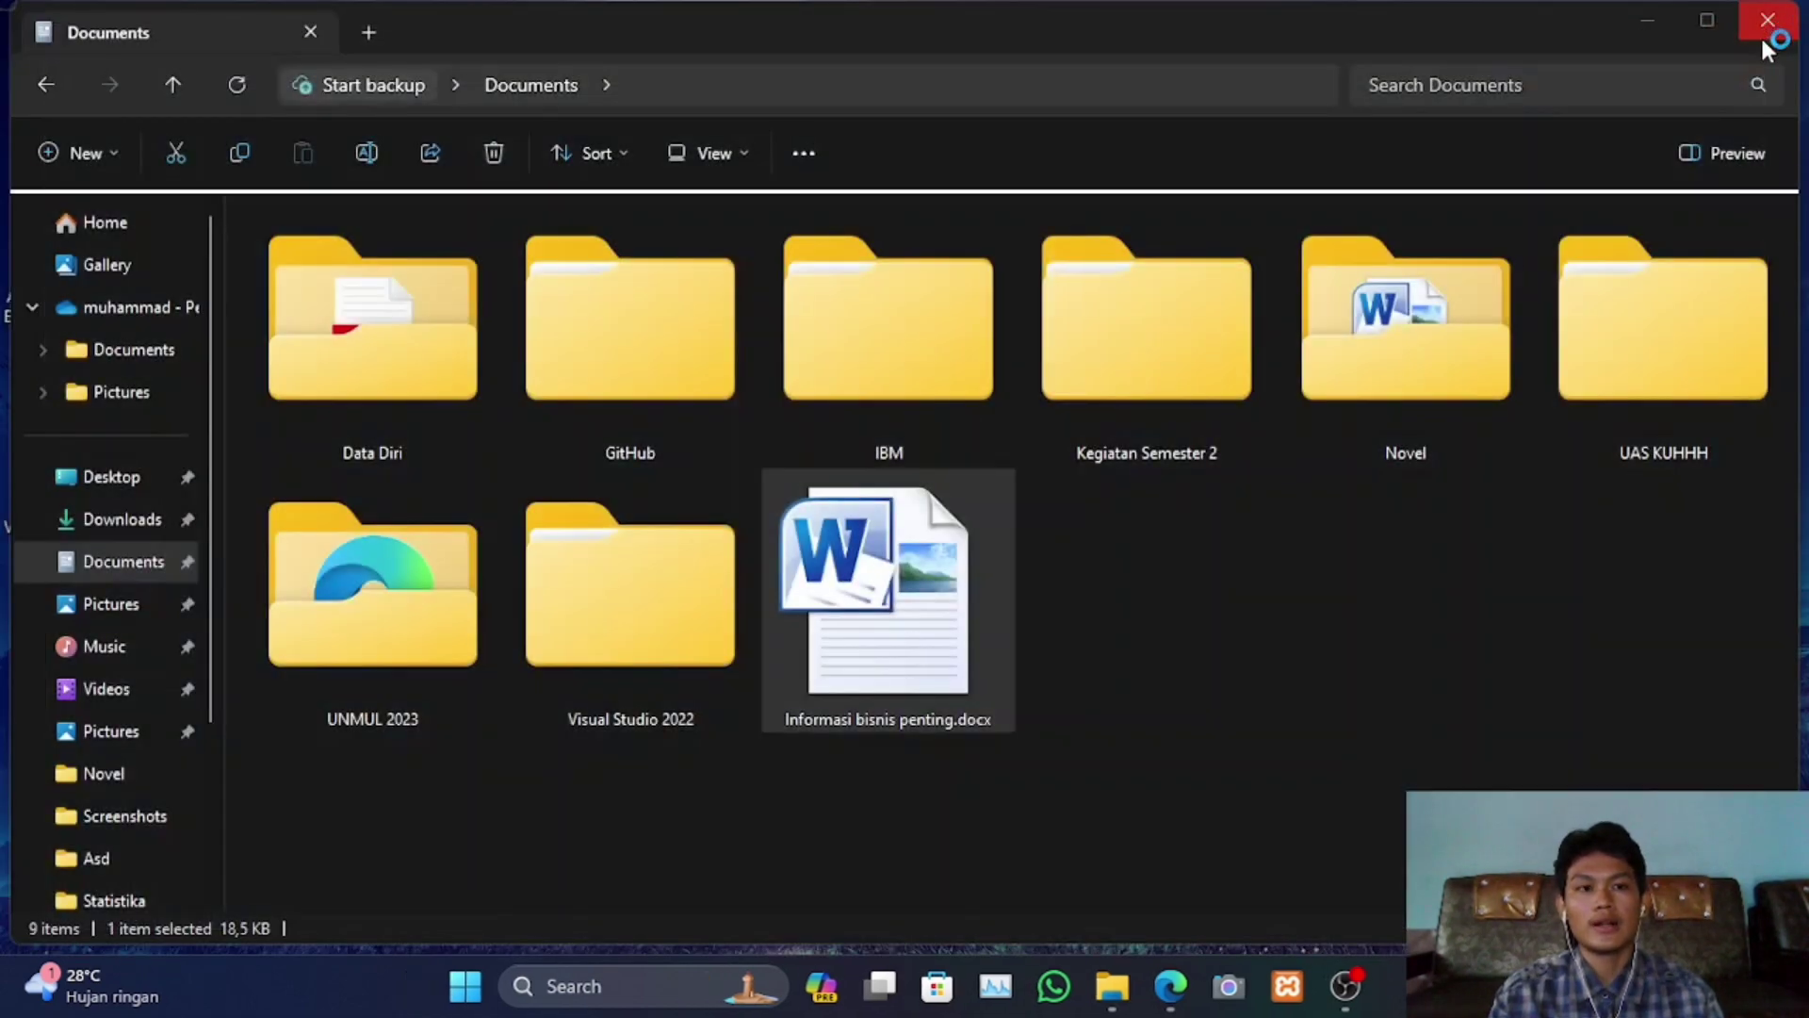
{"action": "left_click", "coordinate": [1764, 28]}
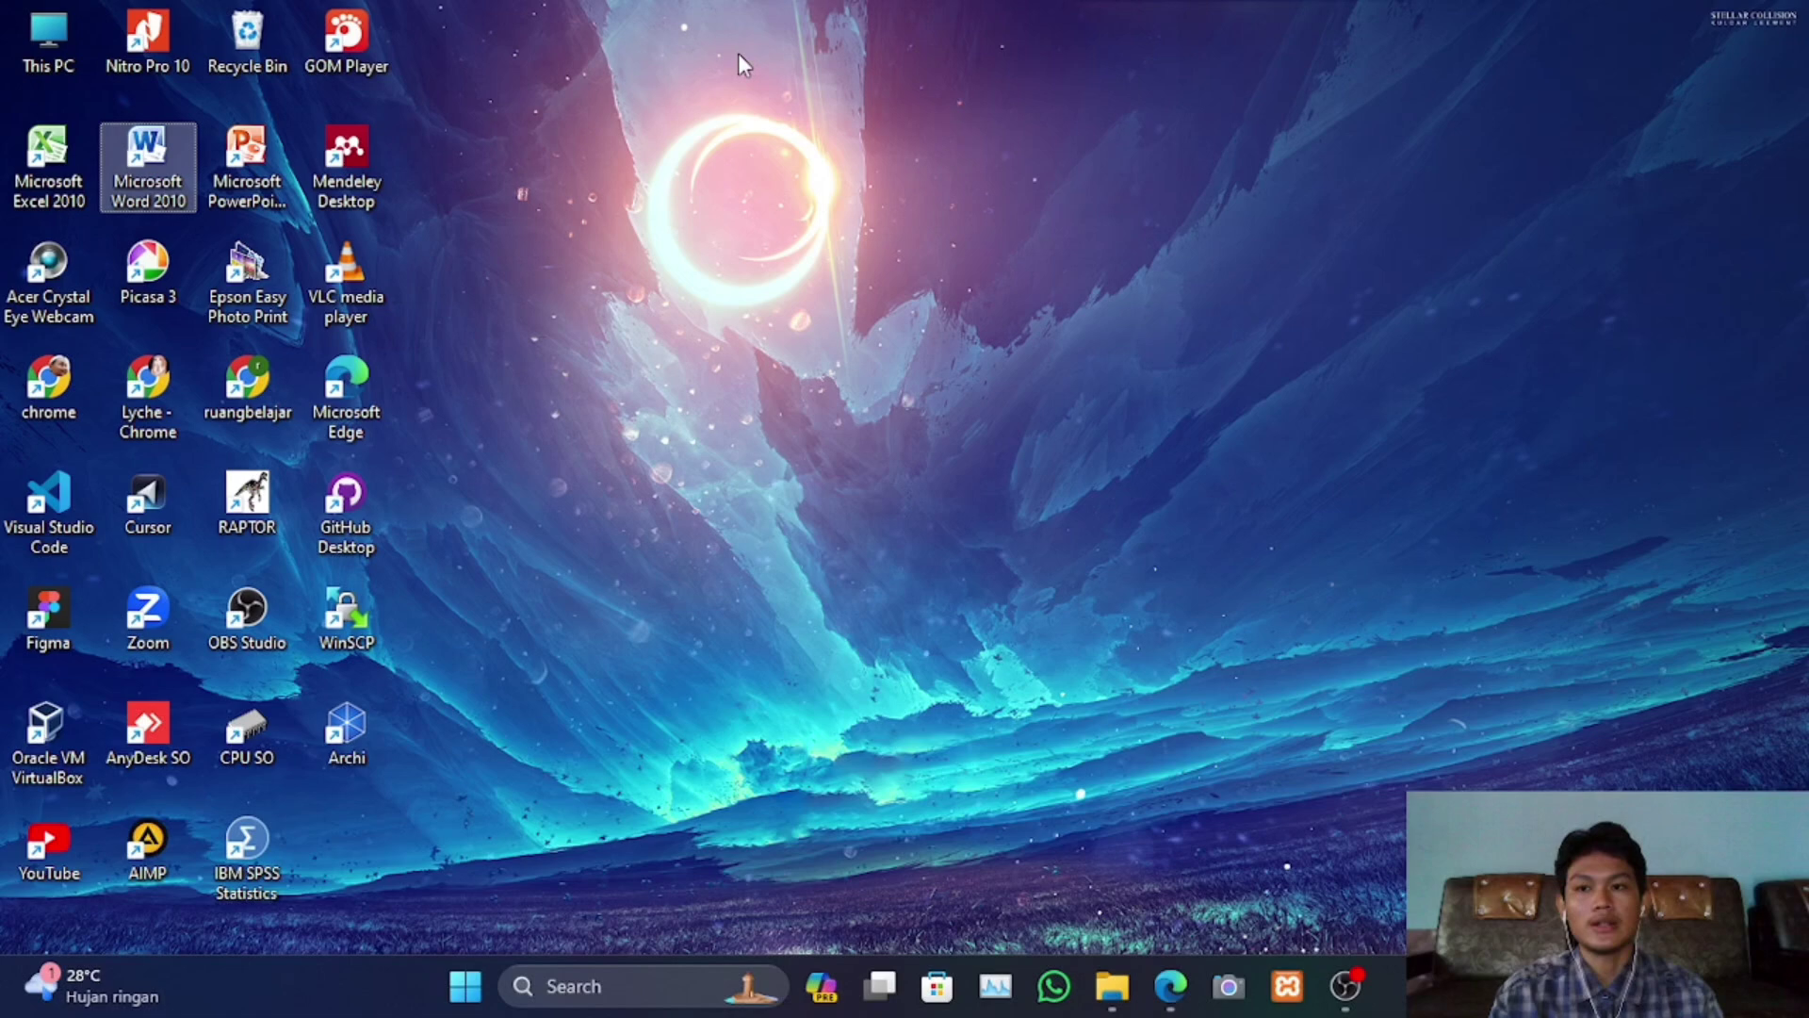
Launch Microsoft Excel 2010, dismiss the Activation Wizard, and enter "aaaayam" in cell A1
{"action": "left_click", "coordinate": [42, 132]}
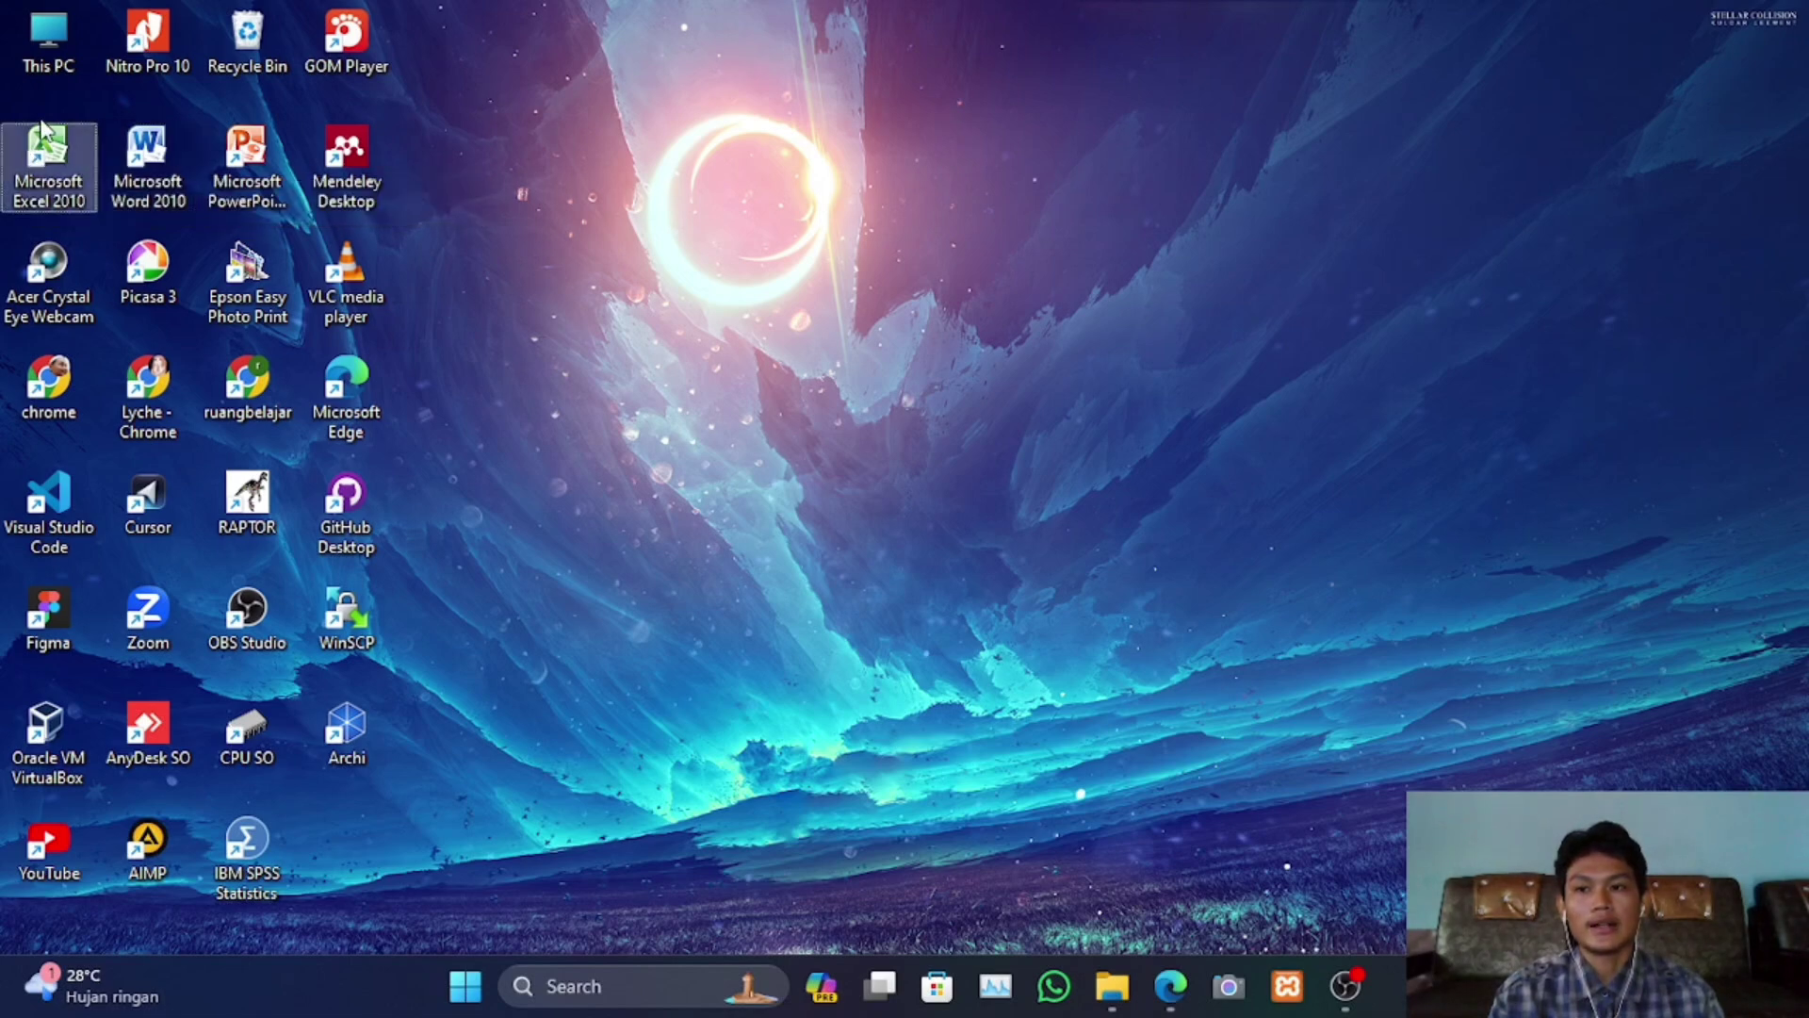
{"action": "double_click", "coordinate": [47, 130]}
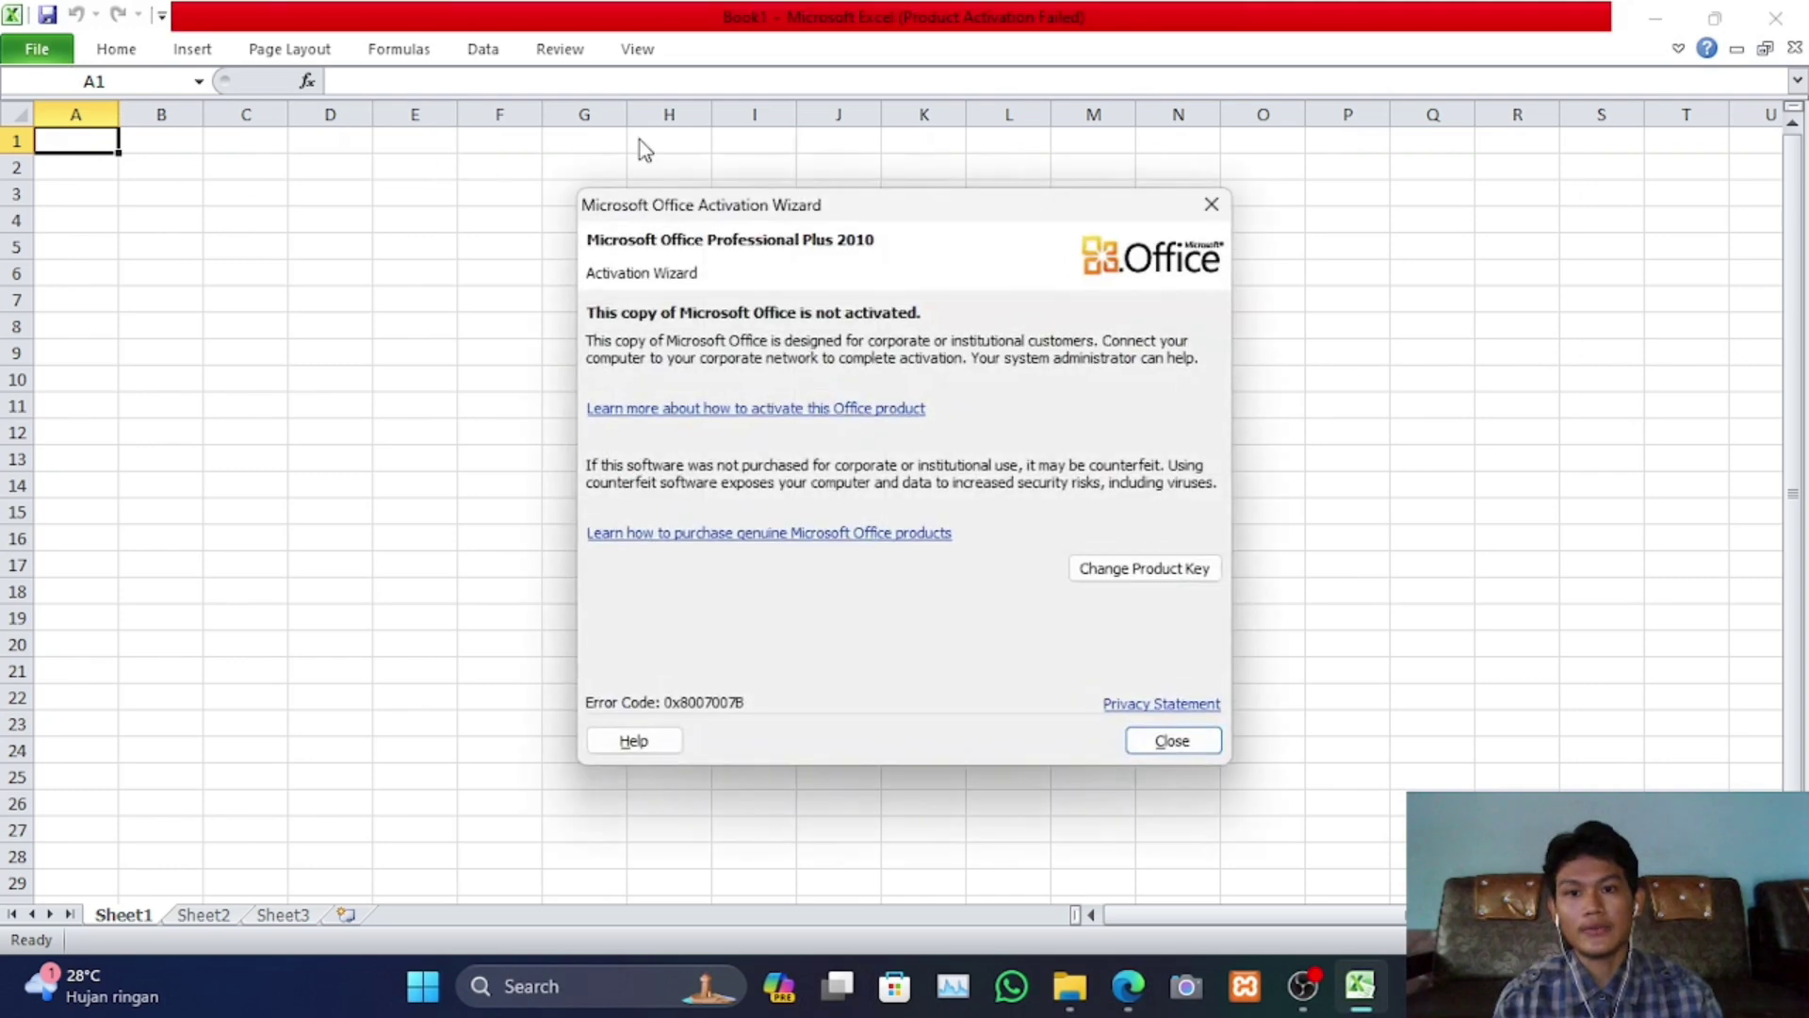
{"action": "left_click", "coordinate": [1208, 205]}
{"action": "type", "text": "a"}
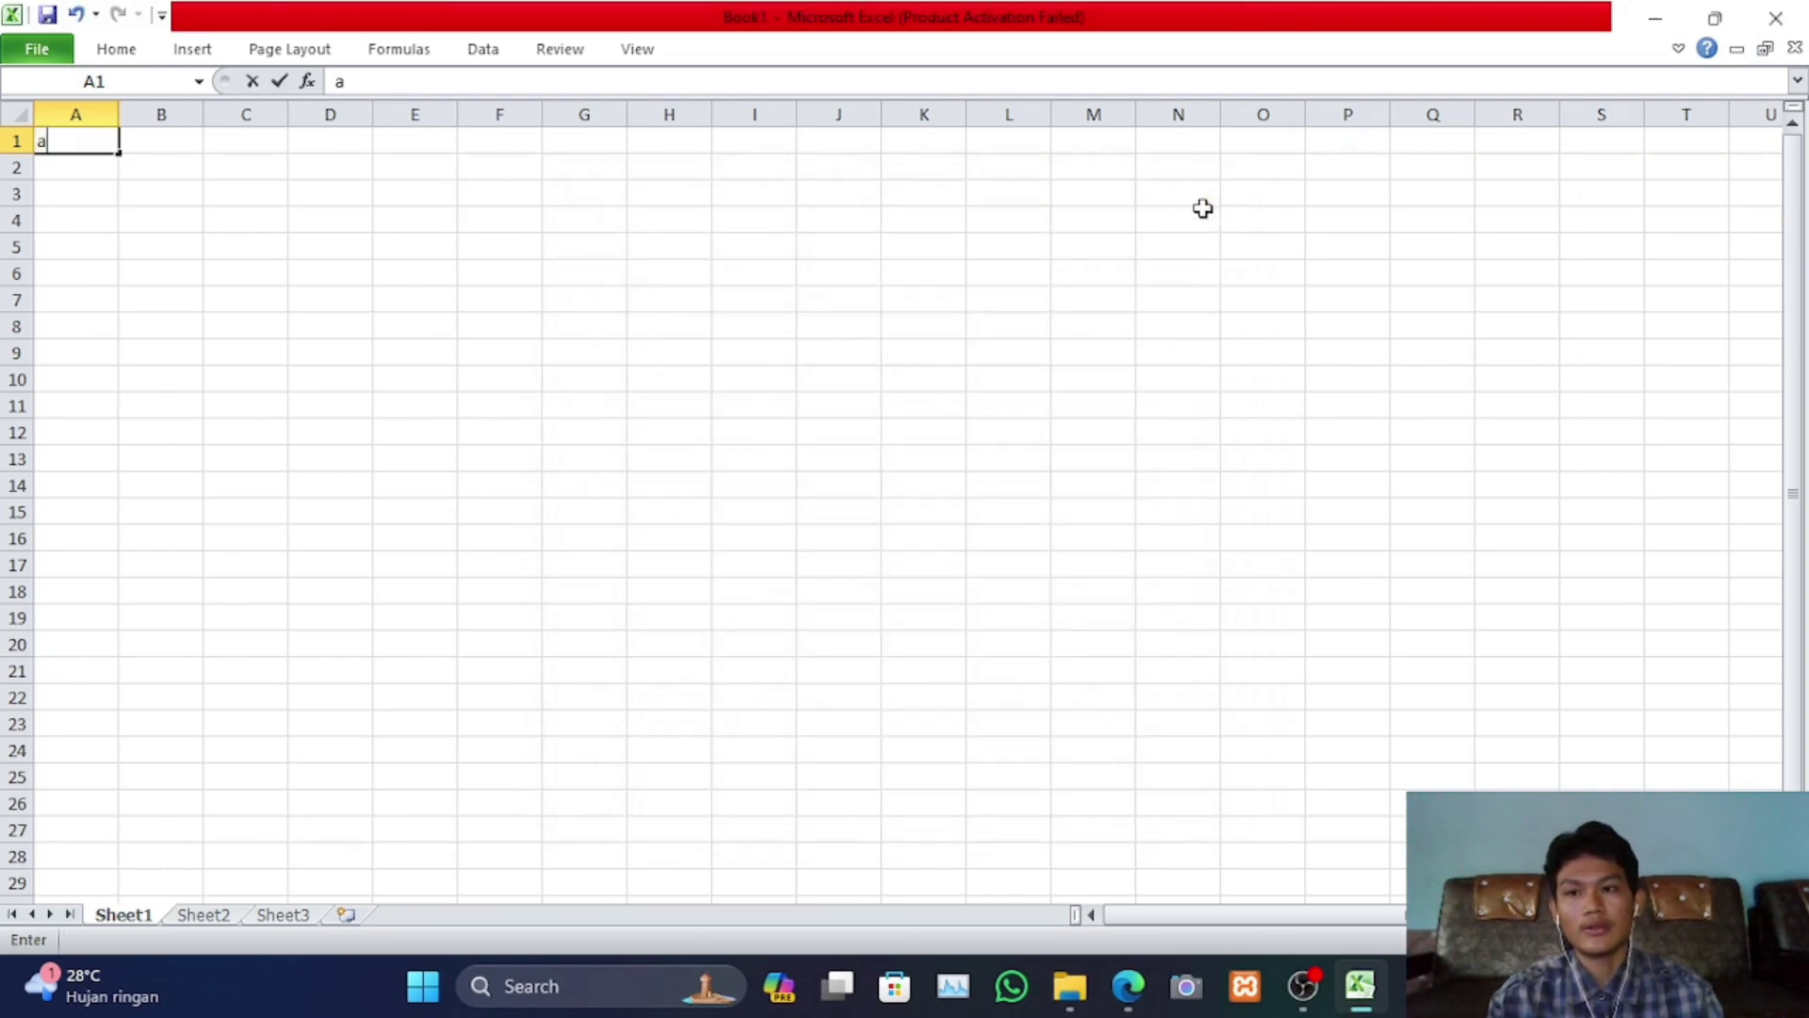
{"action": "type", "text": "aaayam"}
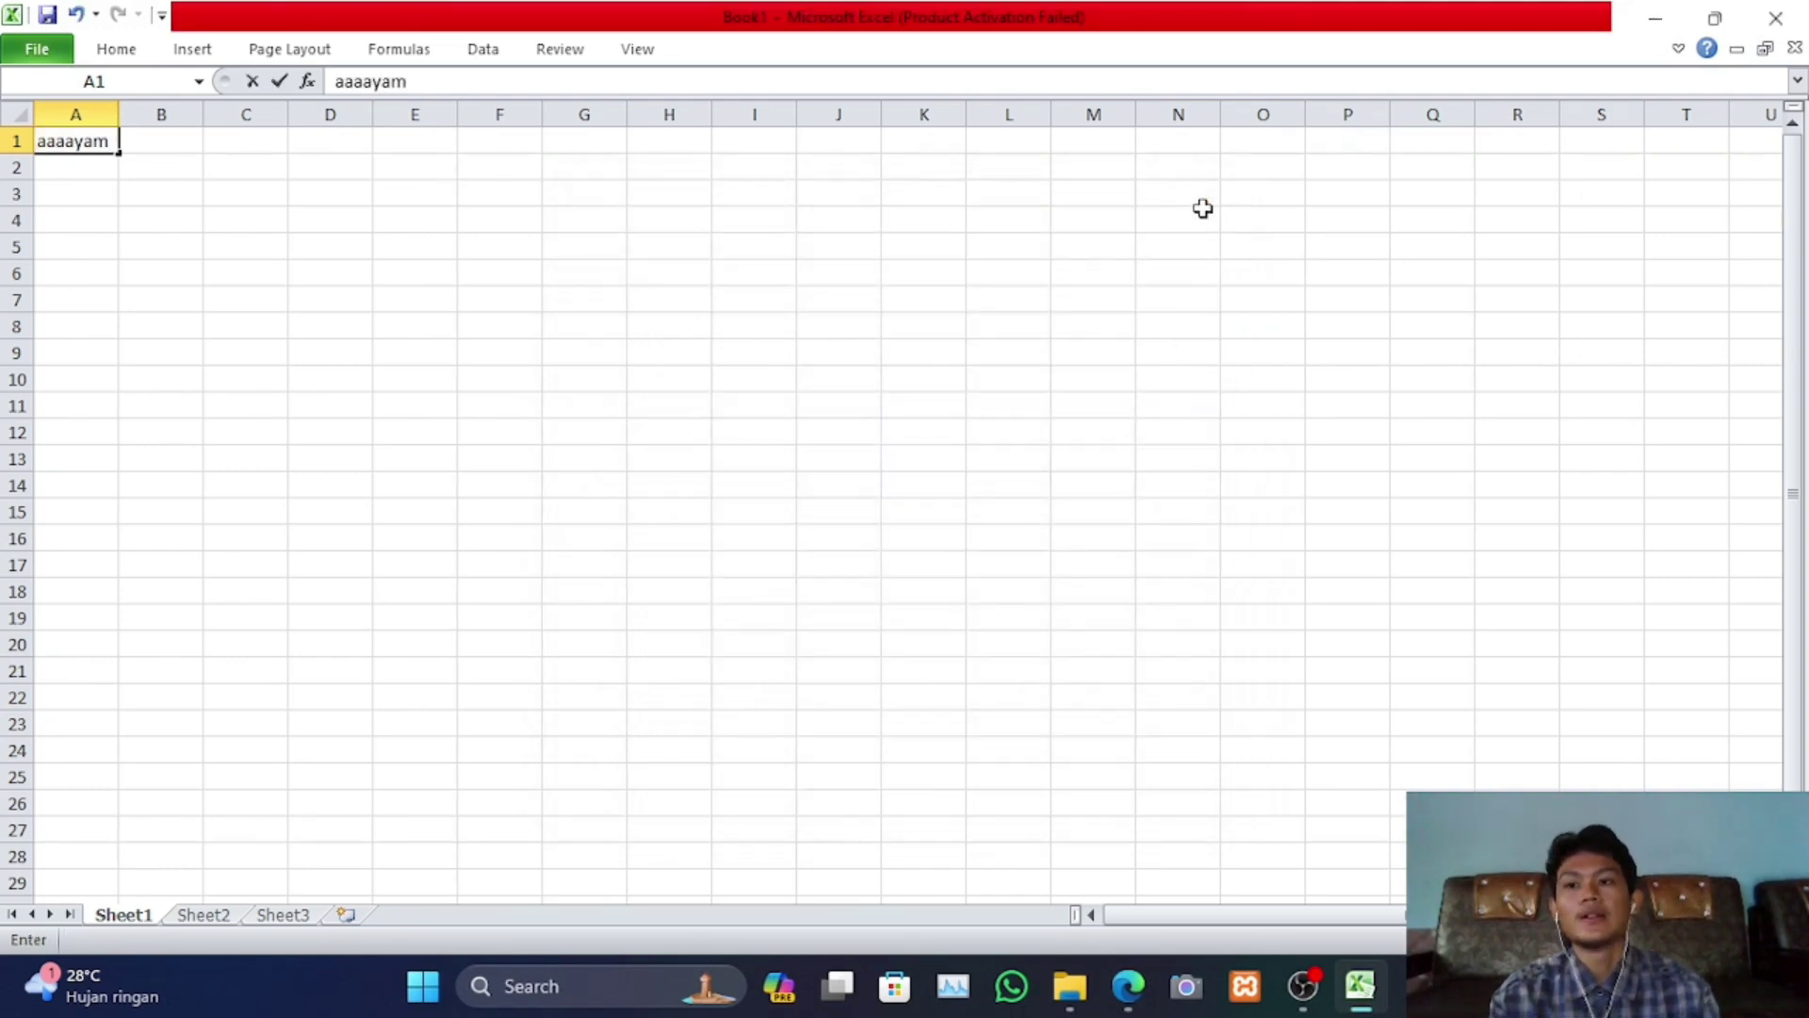
Encrypt the workbook with a password required to open it, entering and re-entering the password
{"action": "left_click", "coordinate": [59, 38]}
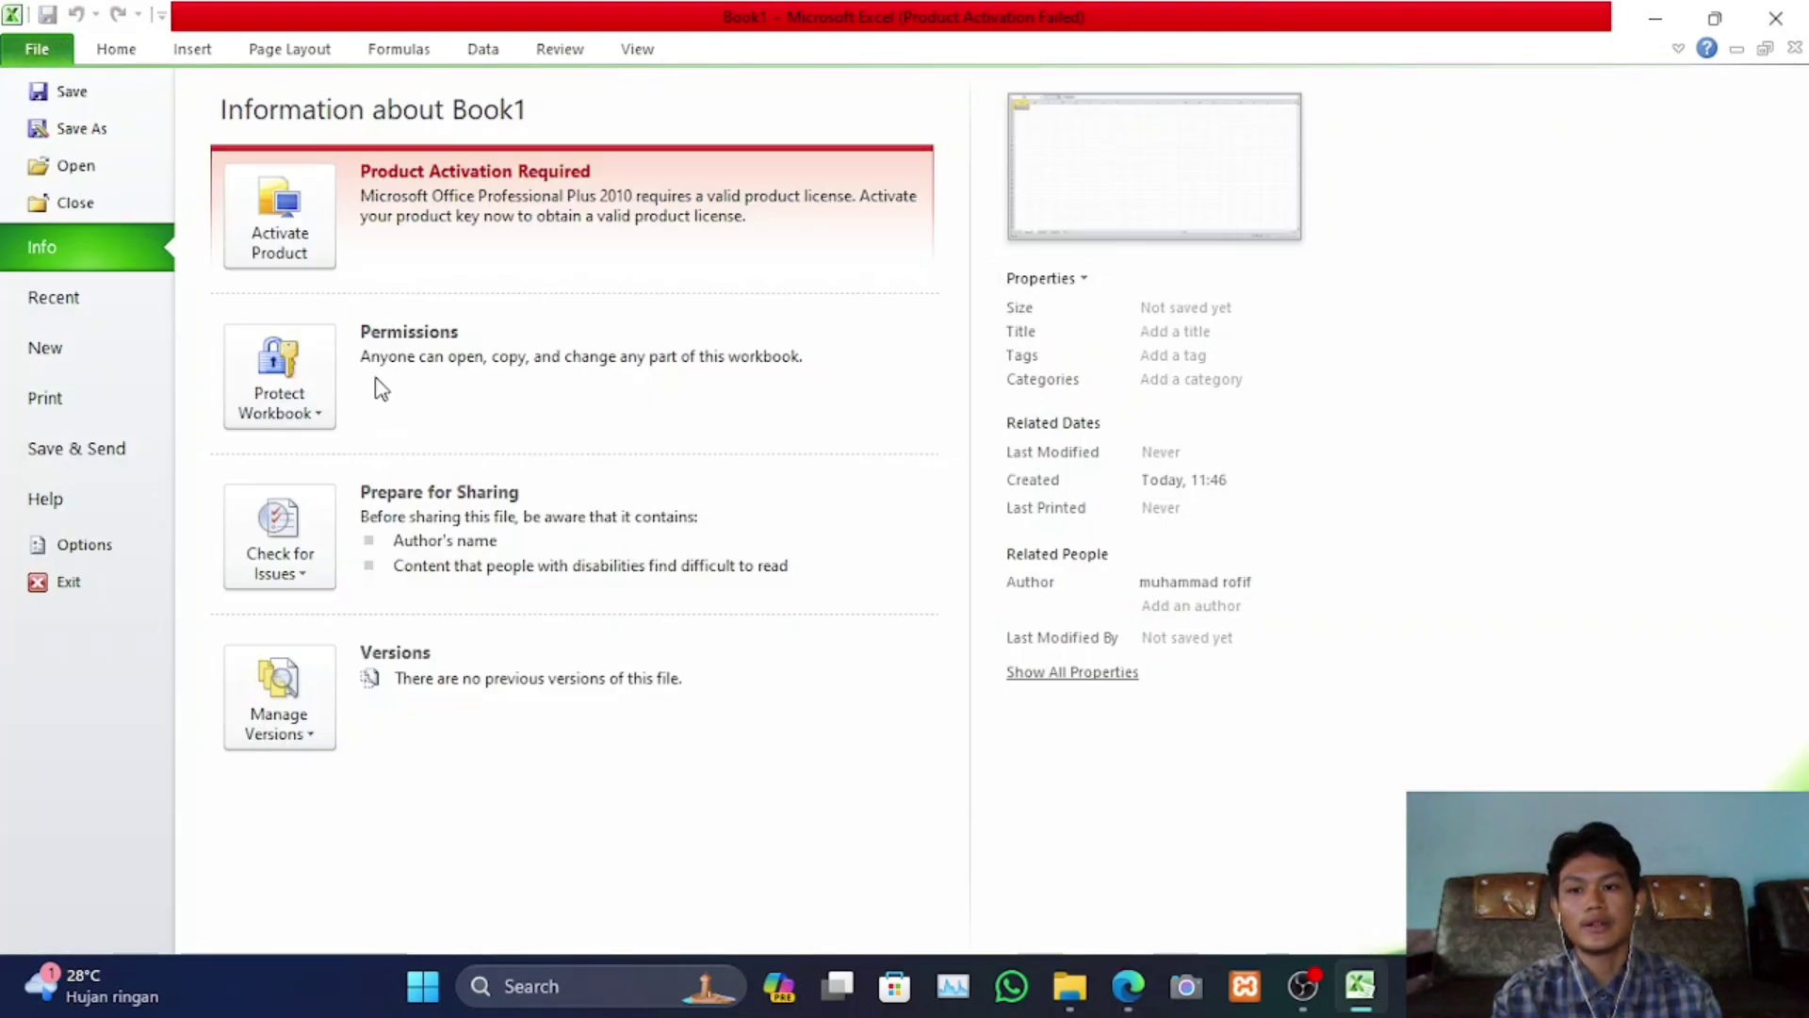
{"action": "left_click", "coordinate": [313, 370]}
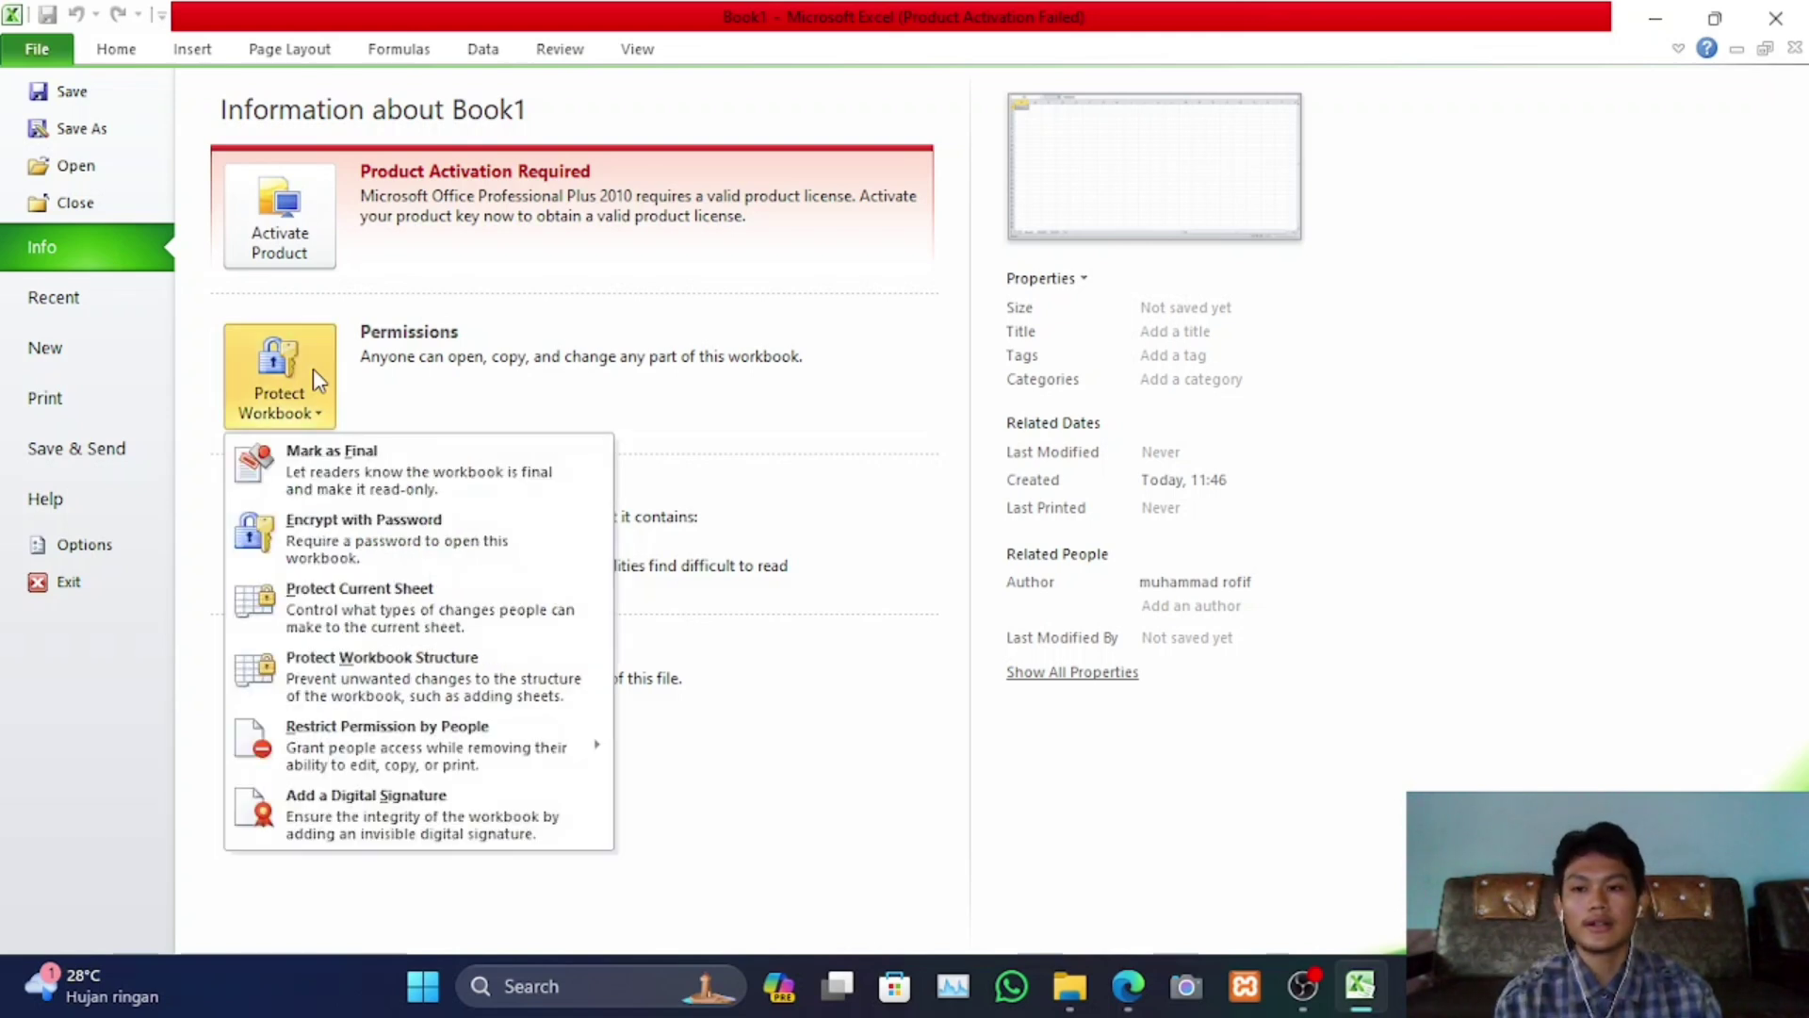
{"action": "left_click", "coordinate": [361, 562]}
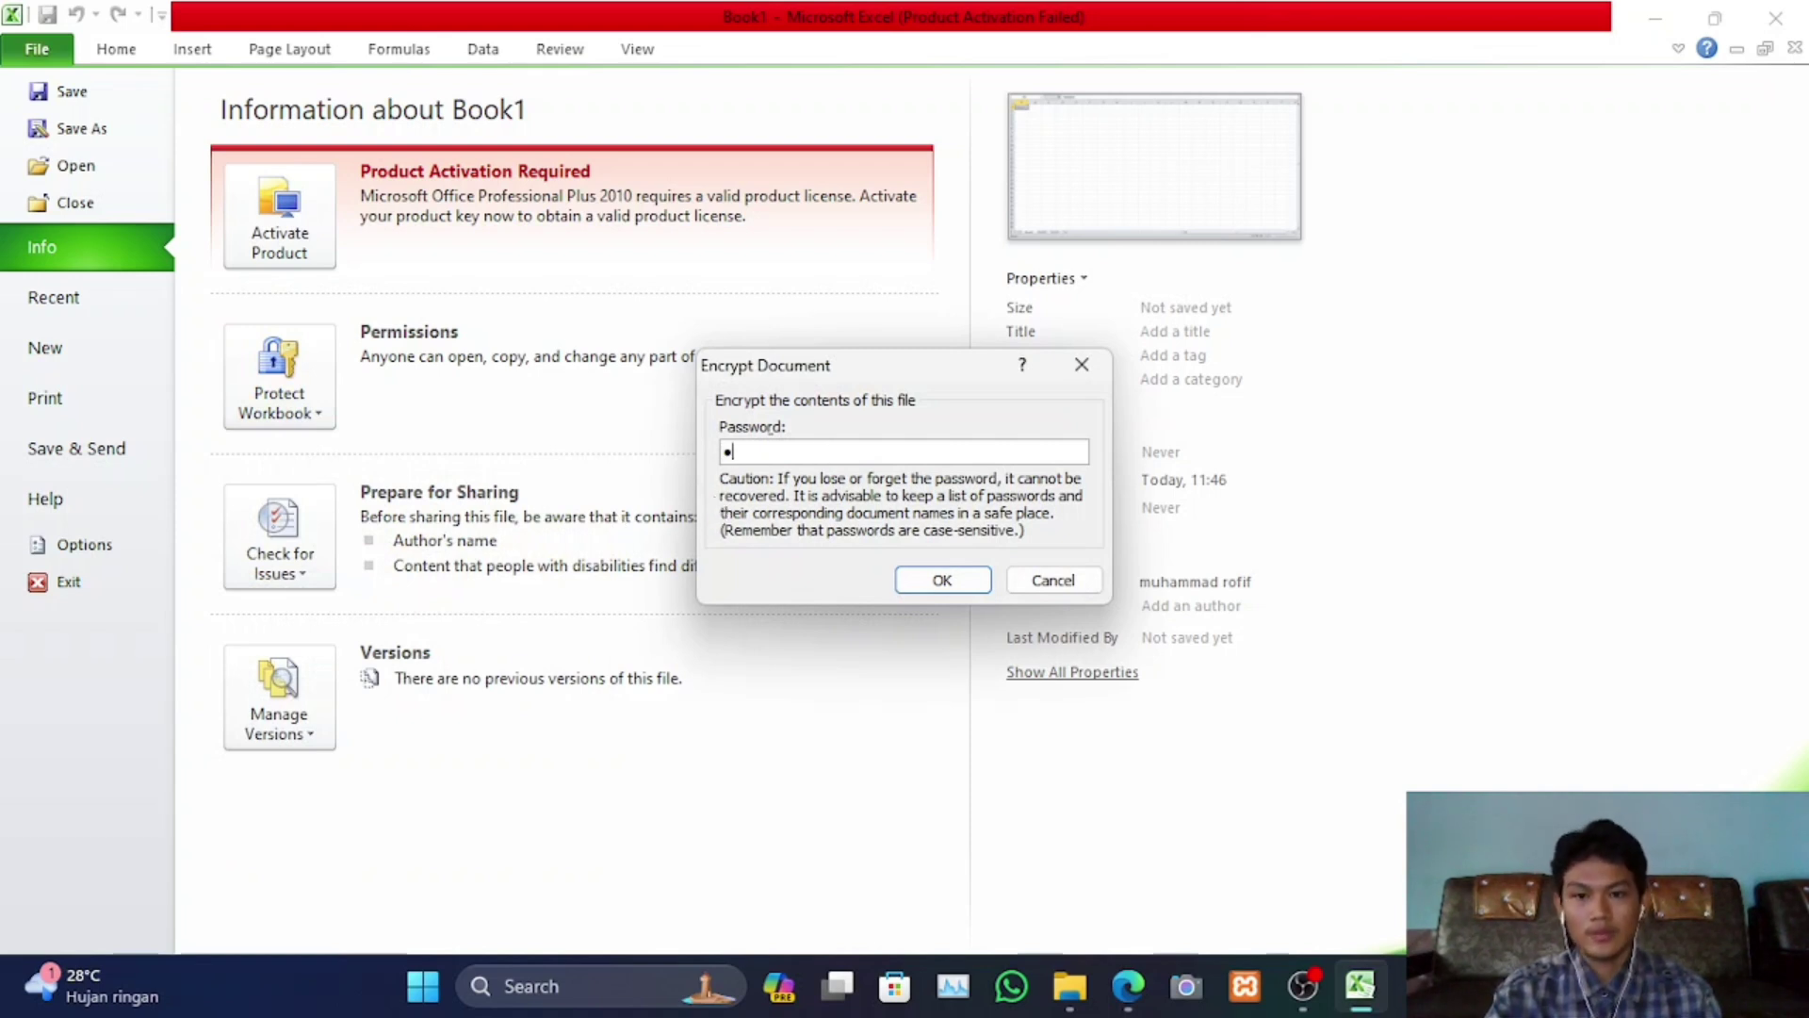
{"action": "key", "text": "Return"}
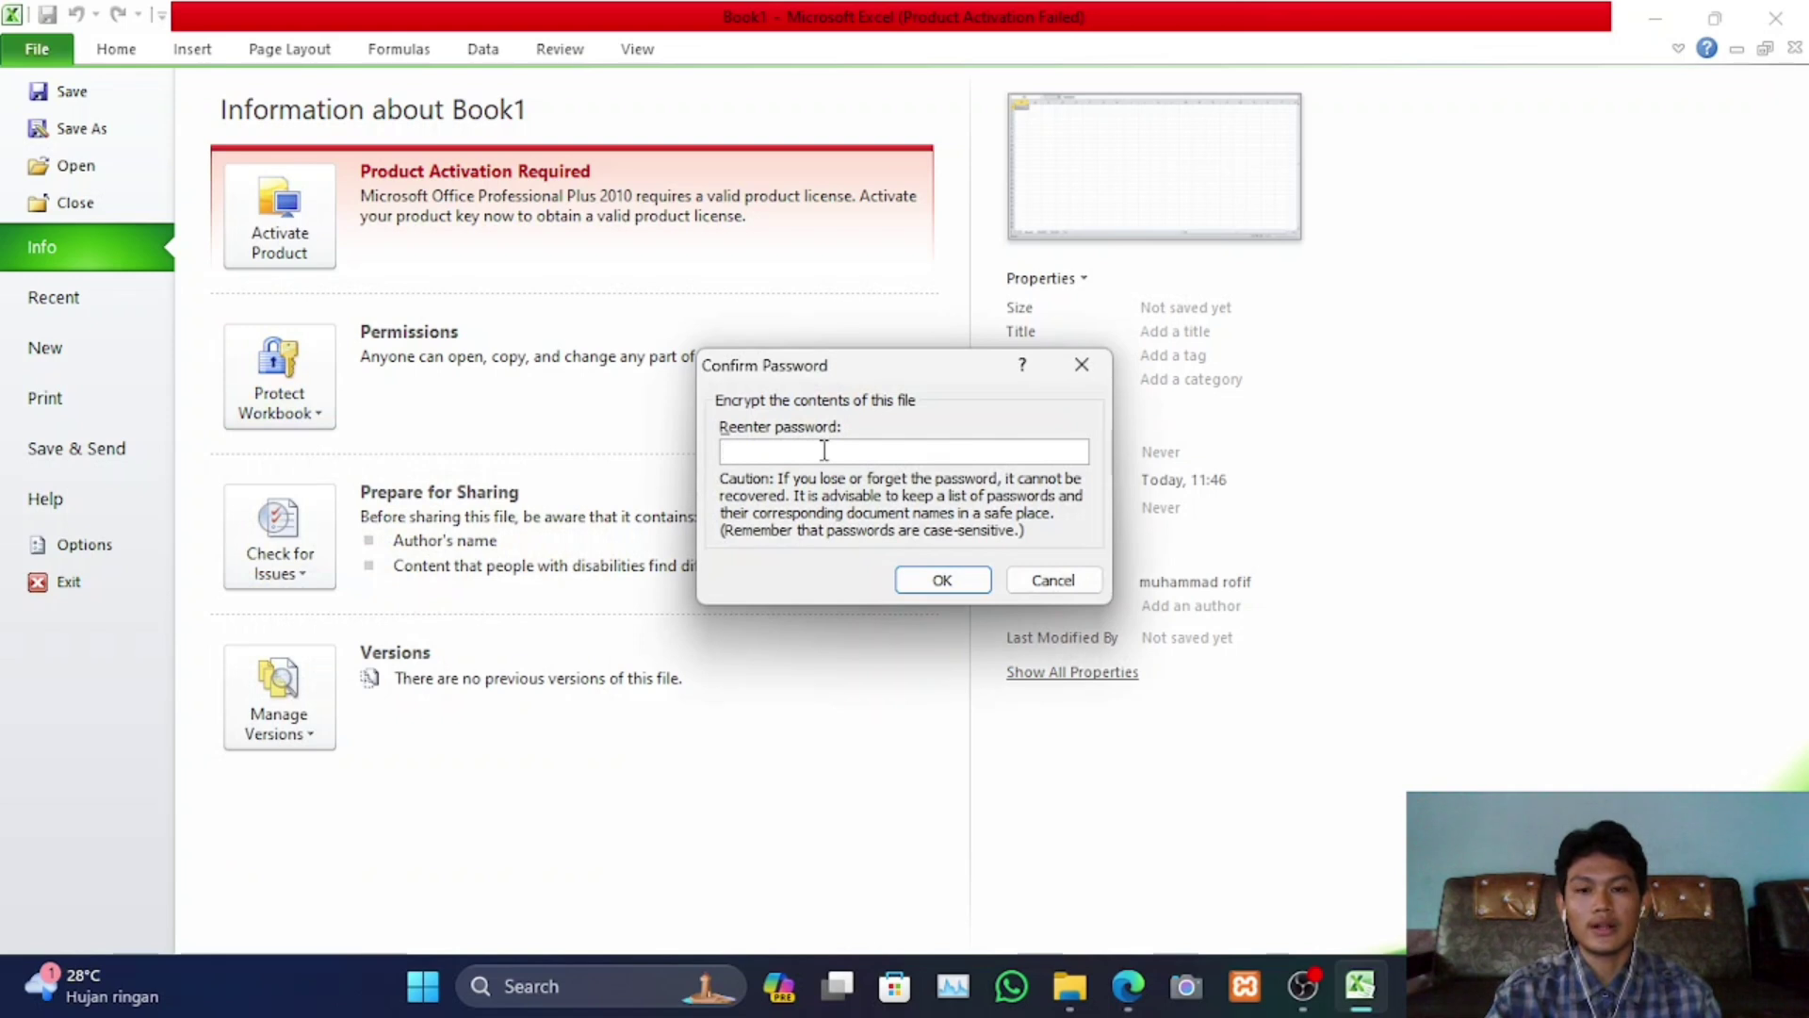
{"action": "type", "text": "1"}
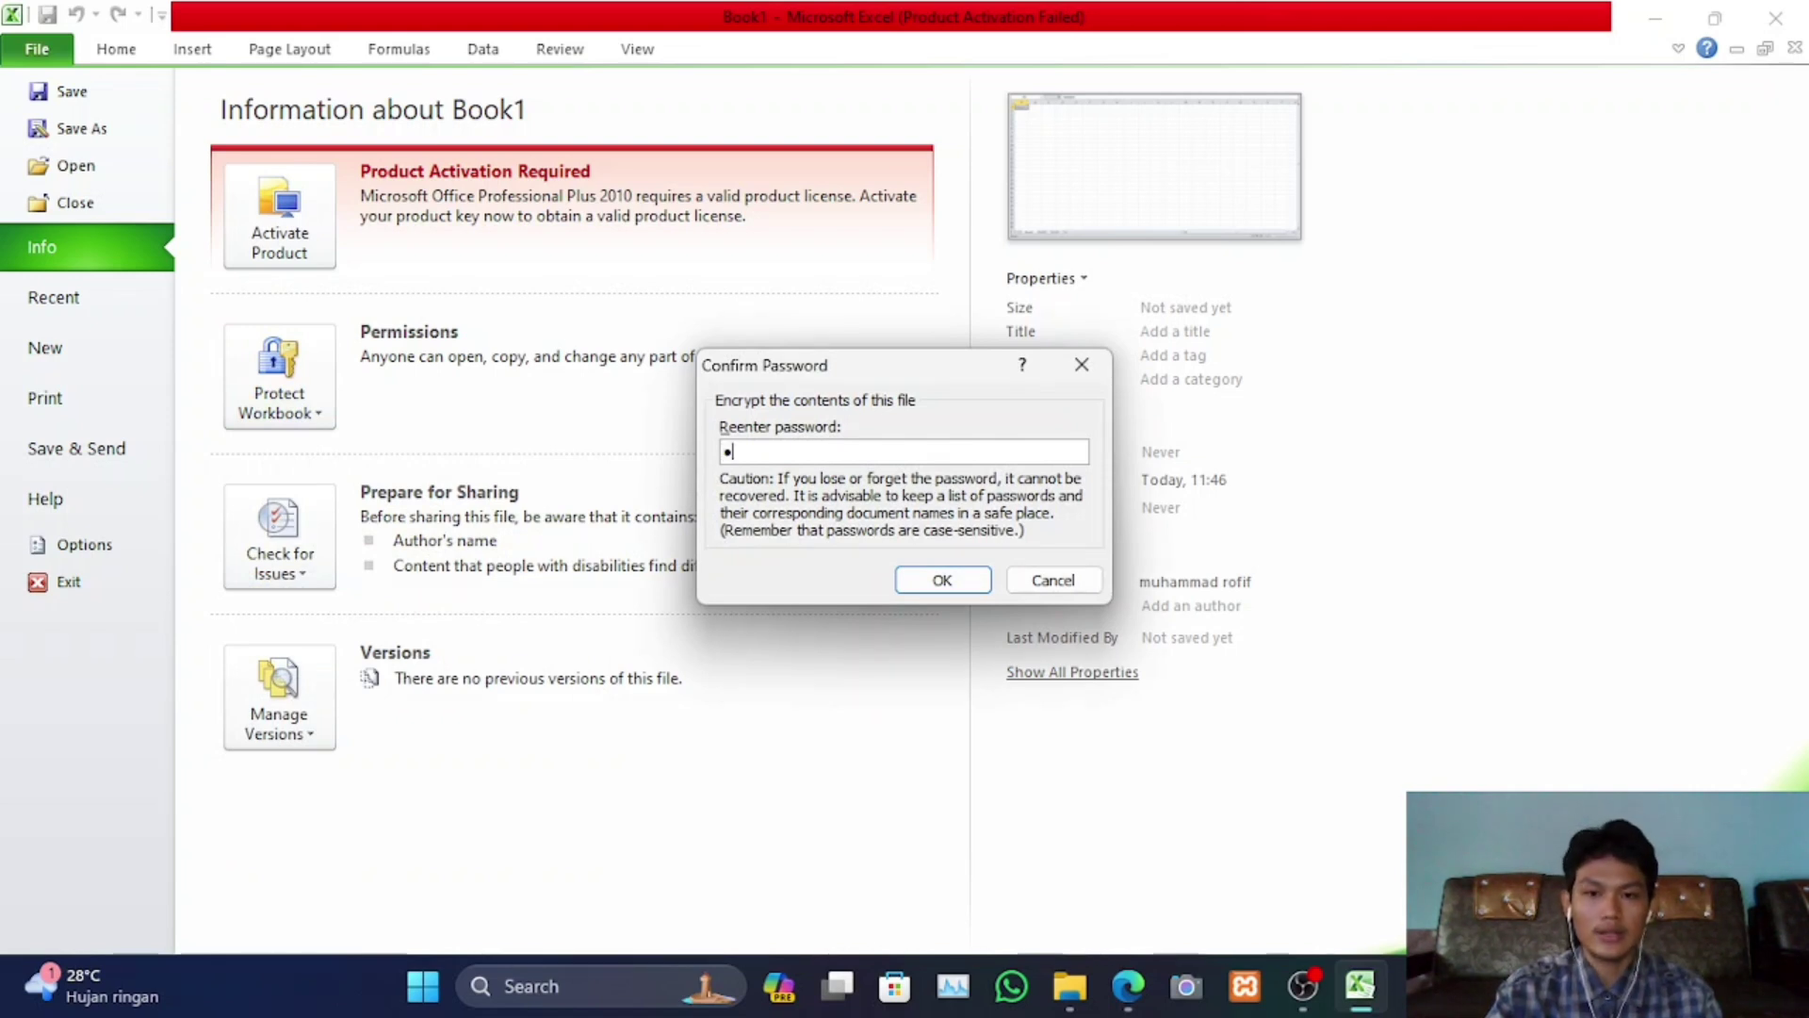
{"action": "key", "text": "Return"}
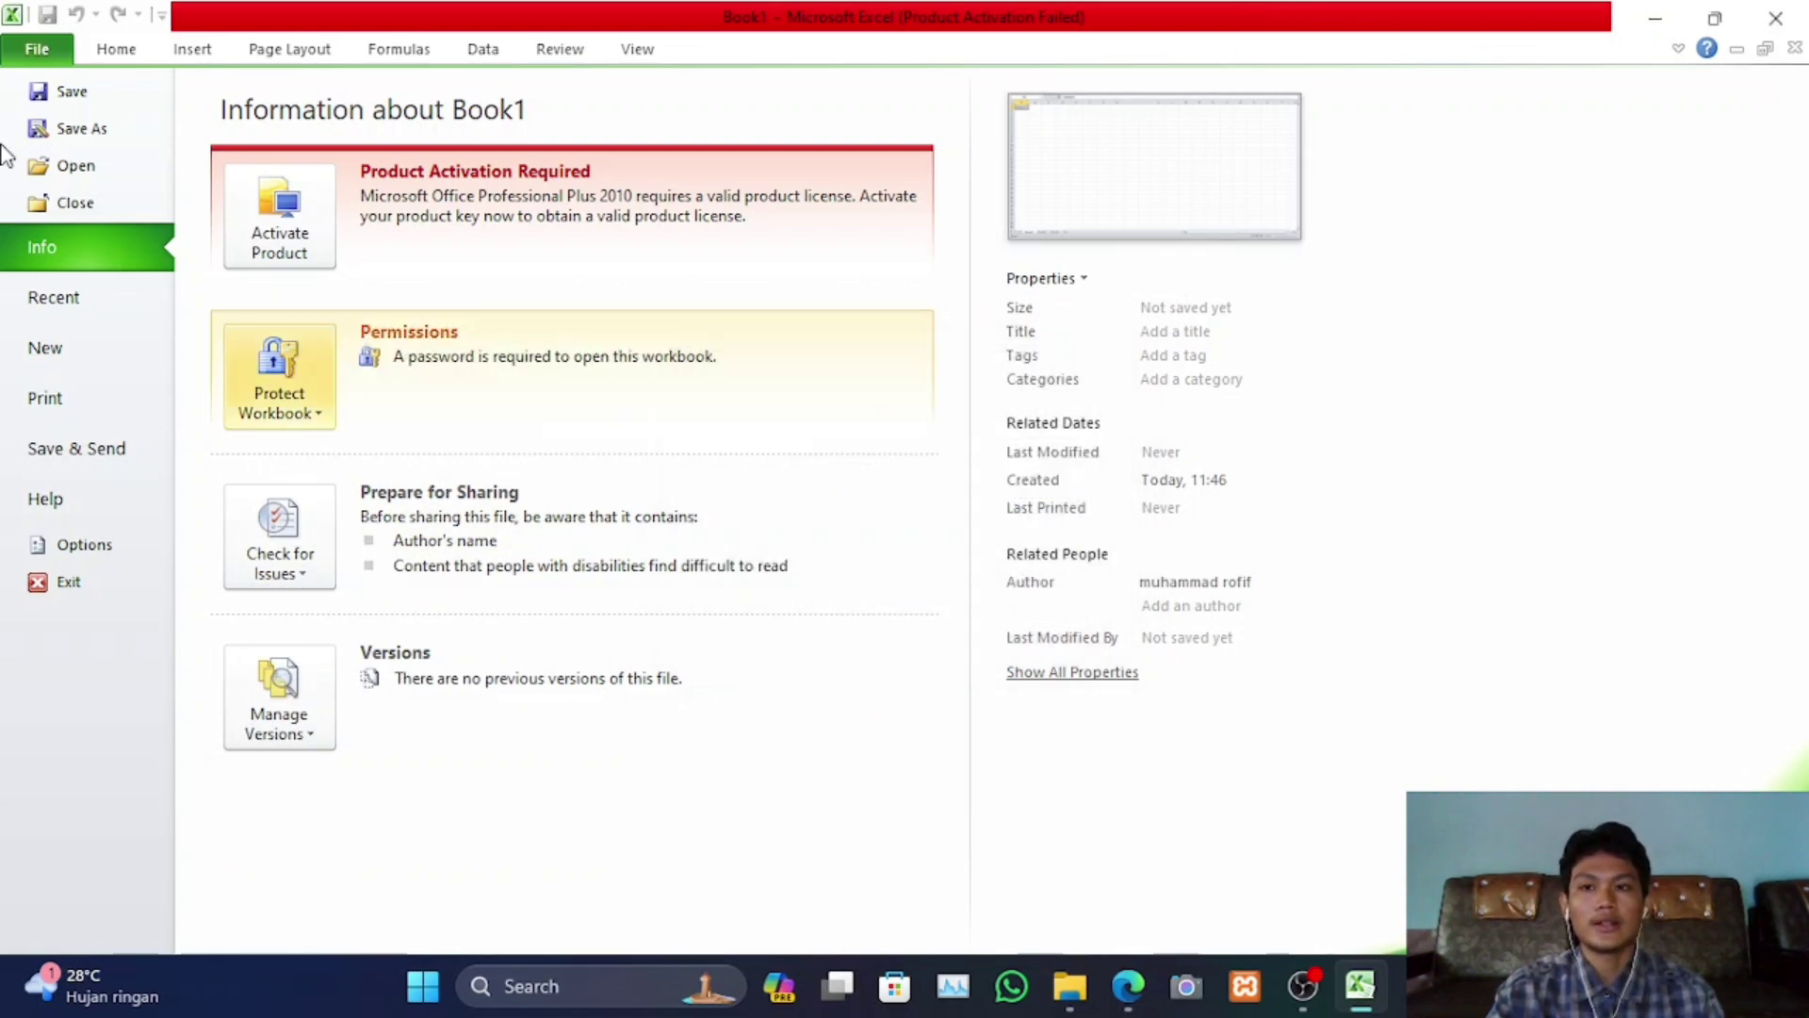
Save the workbook as Book1.xlsx in the Documents folder and close Excel
{"action": "left_click", "coordinate": [132, 56]}
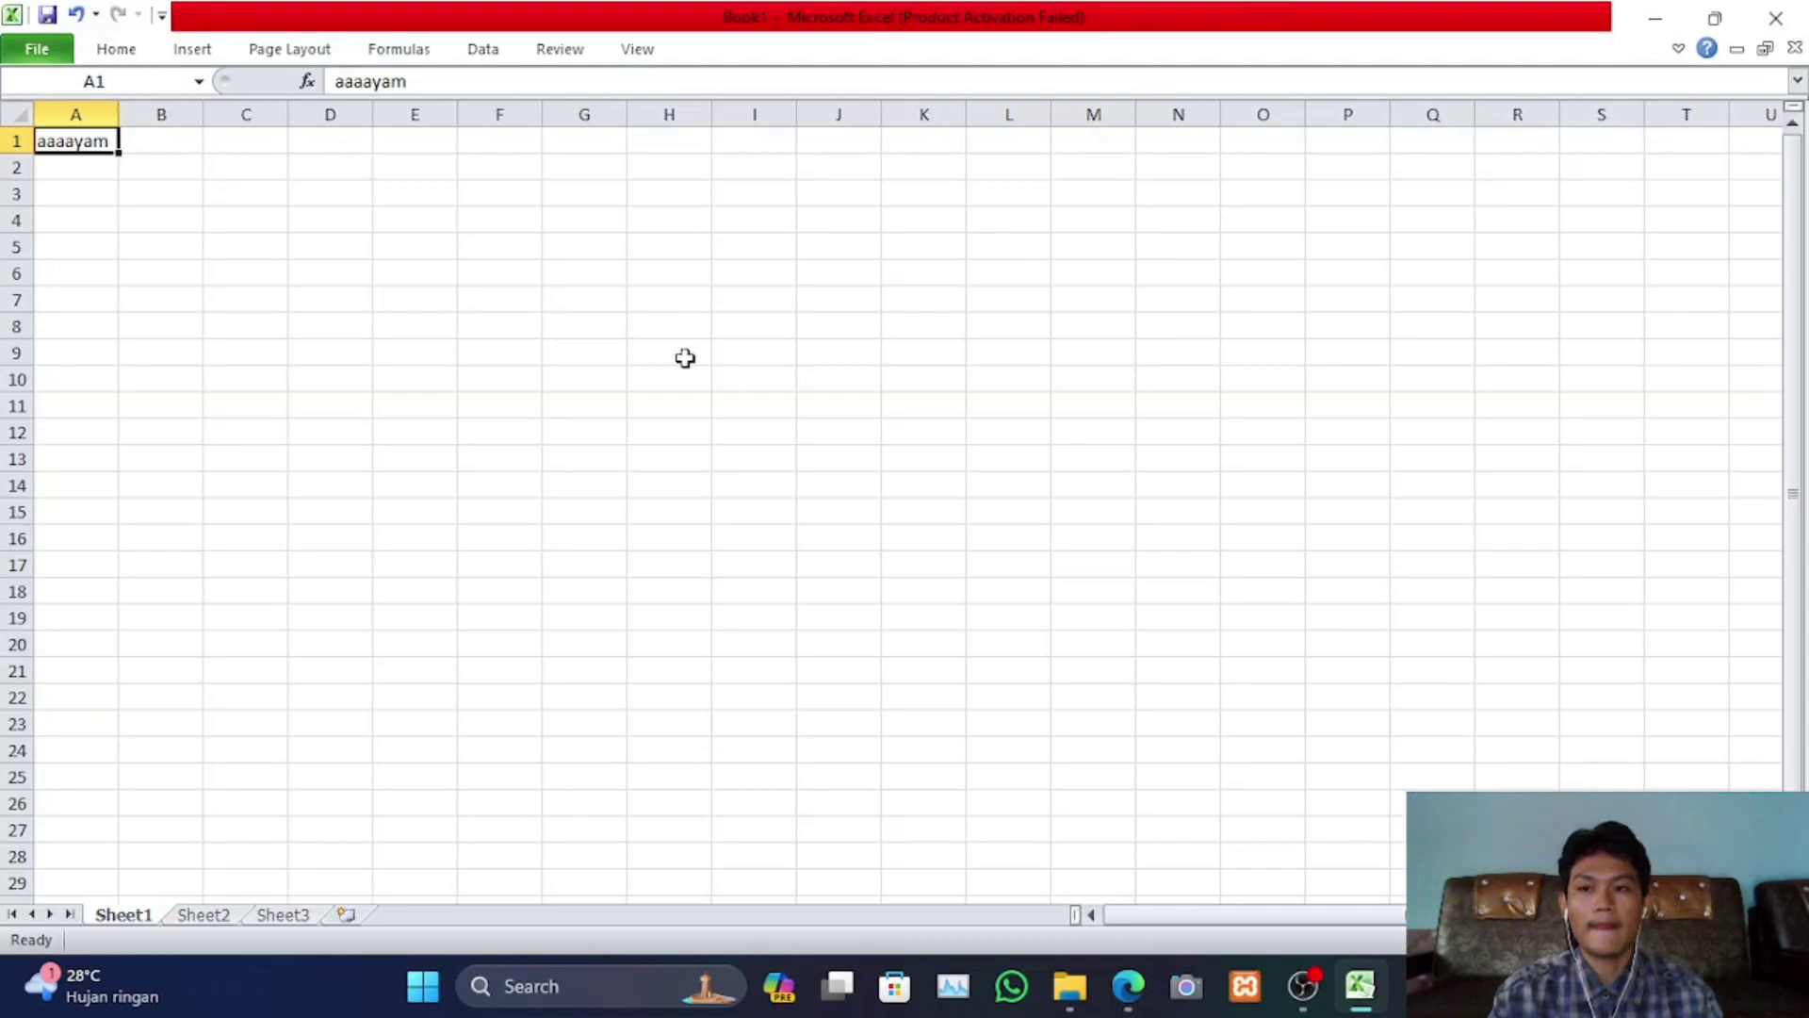
{"action": "key", "text": "ctrl+s"}
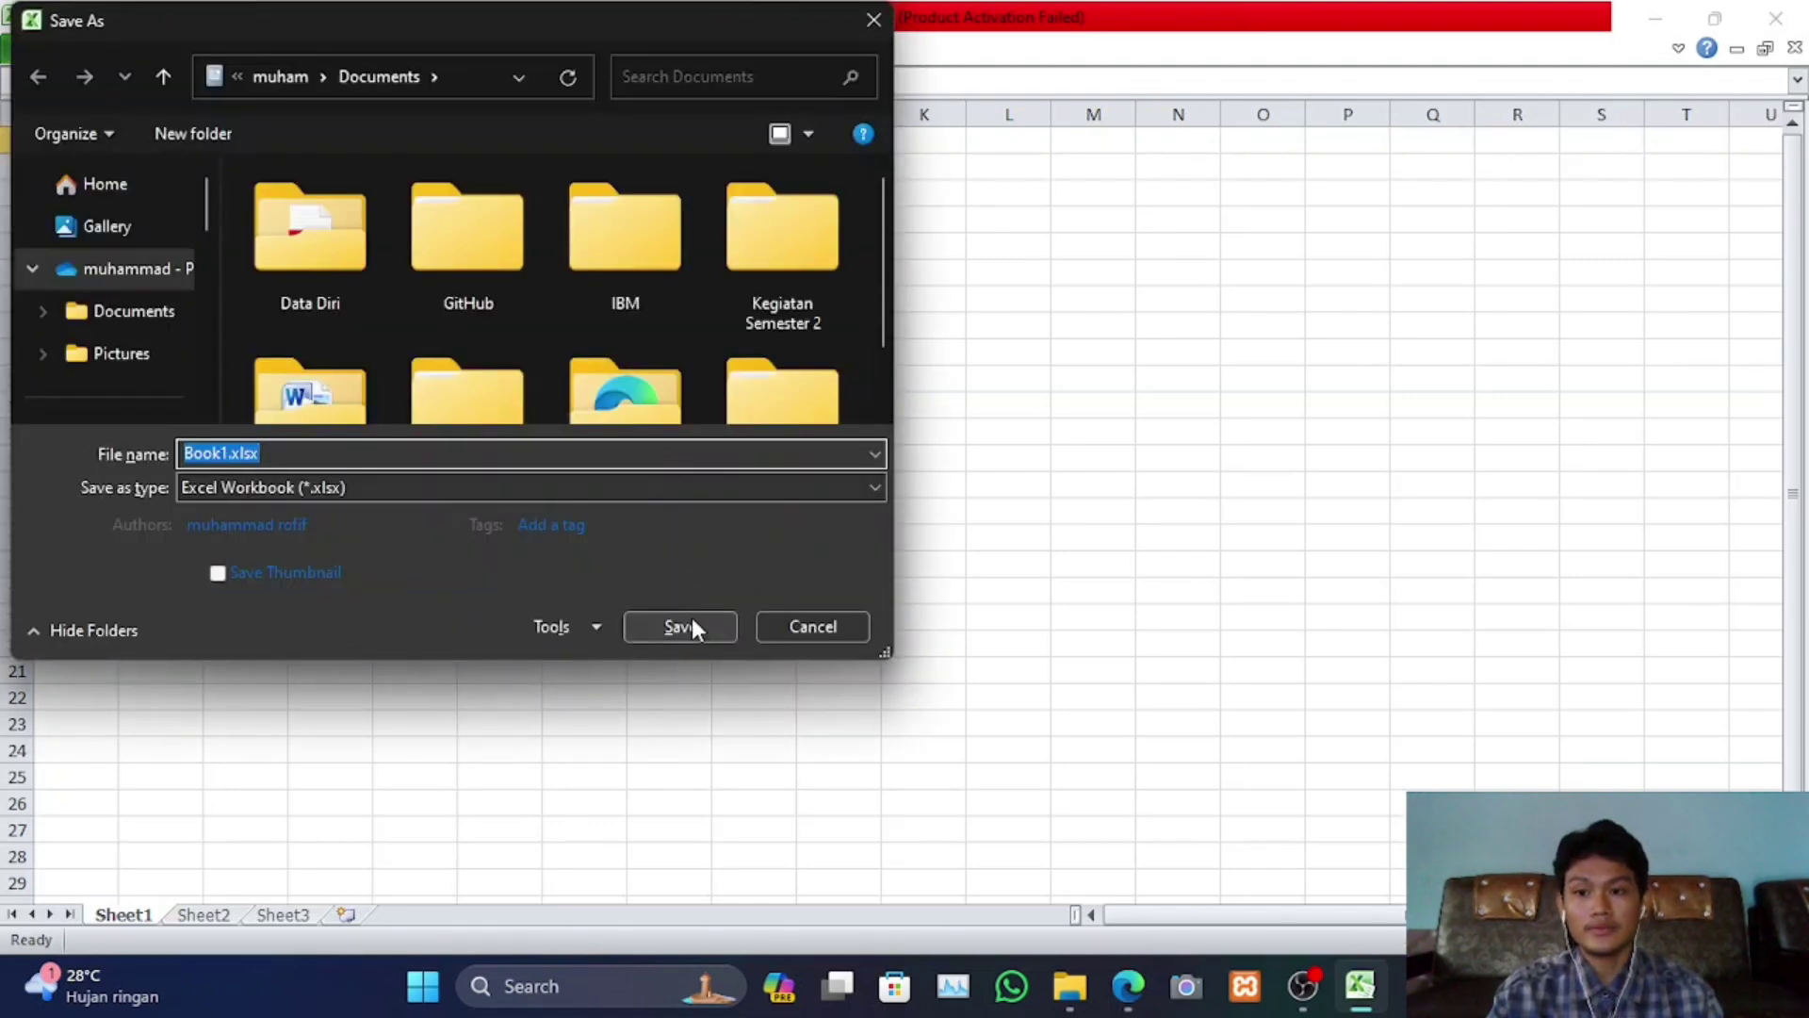
{"action": "left_click", "coordinate": [692, 622]}
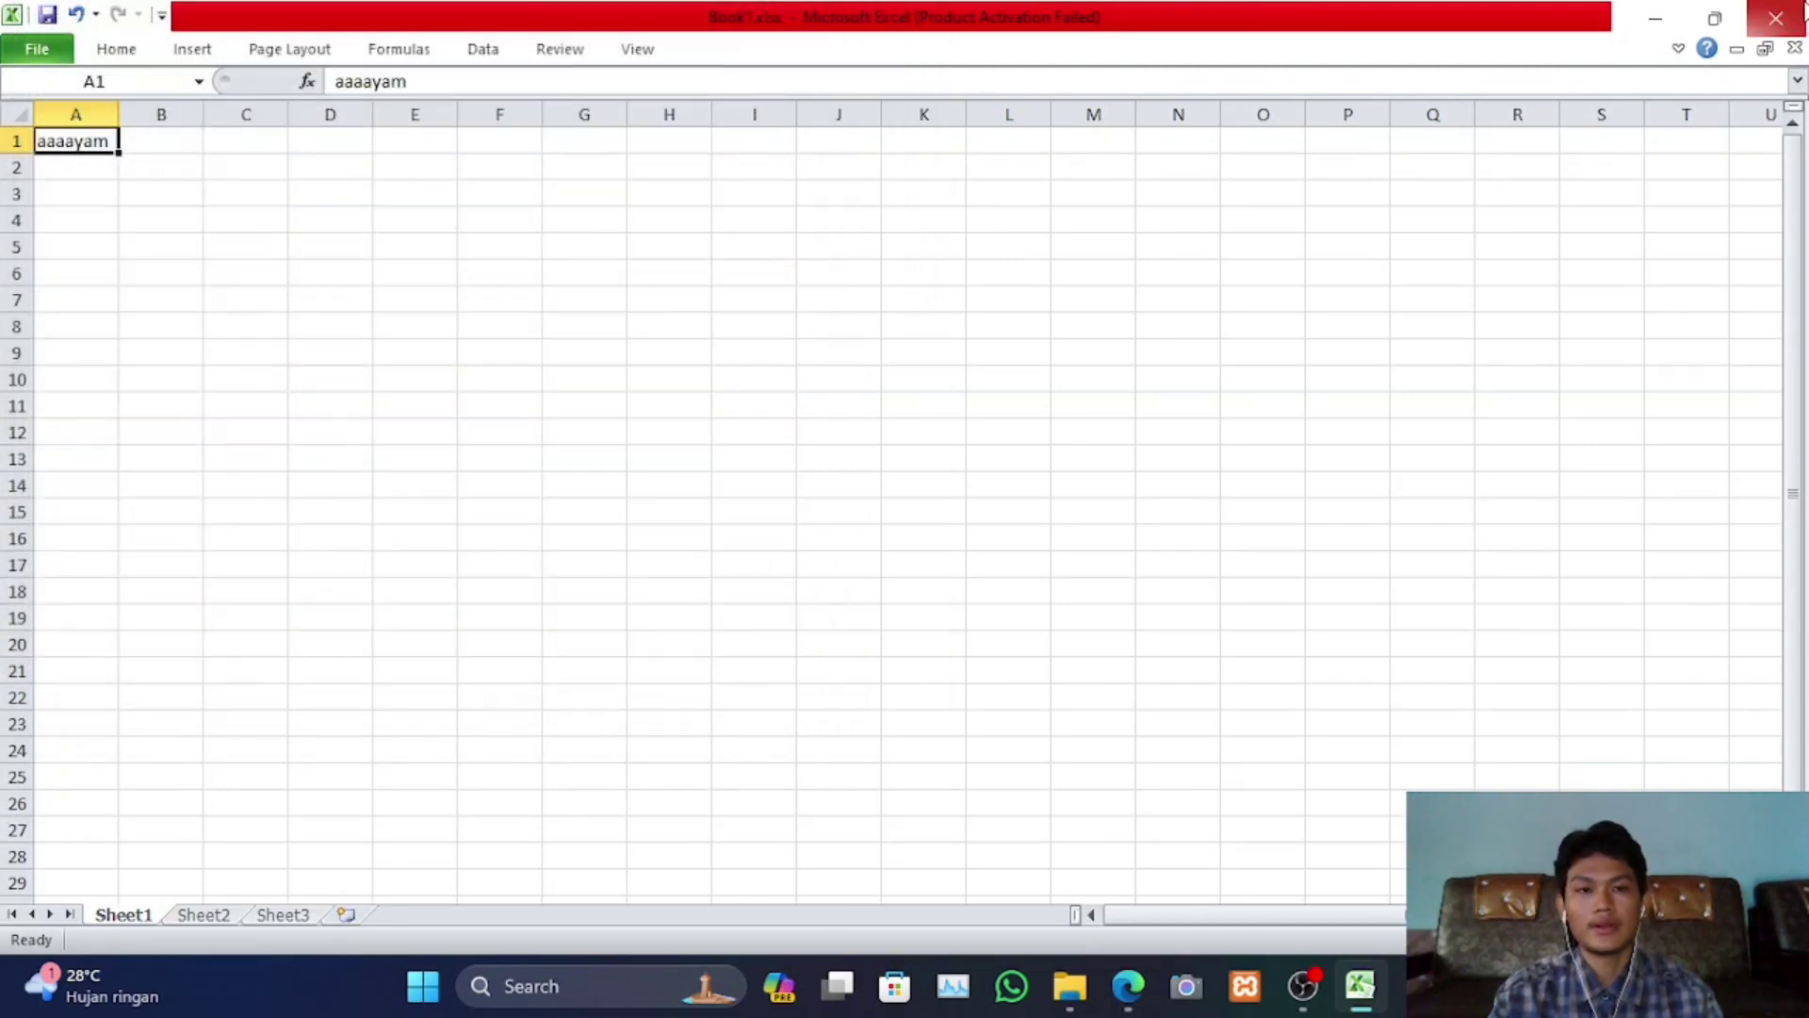
{"action": "left_click", "coordinate": [1793, 13]}
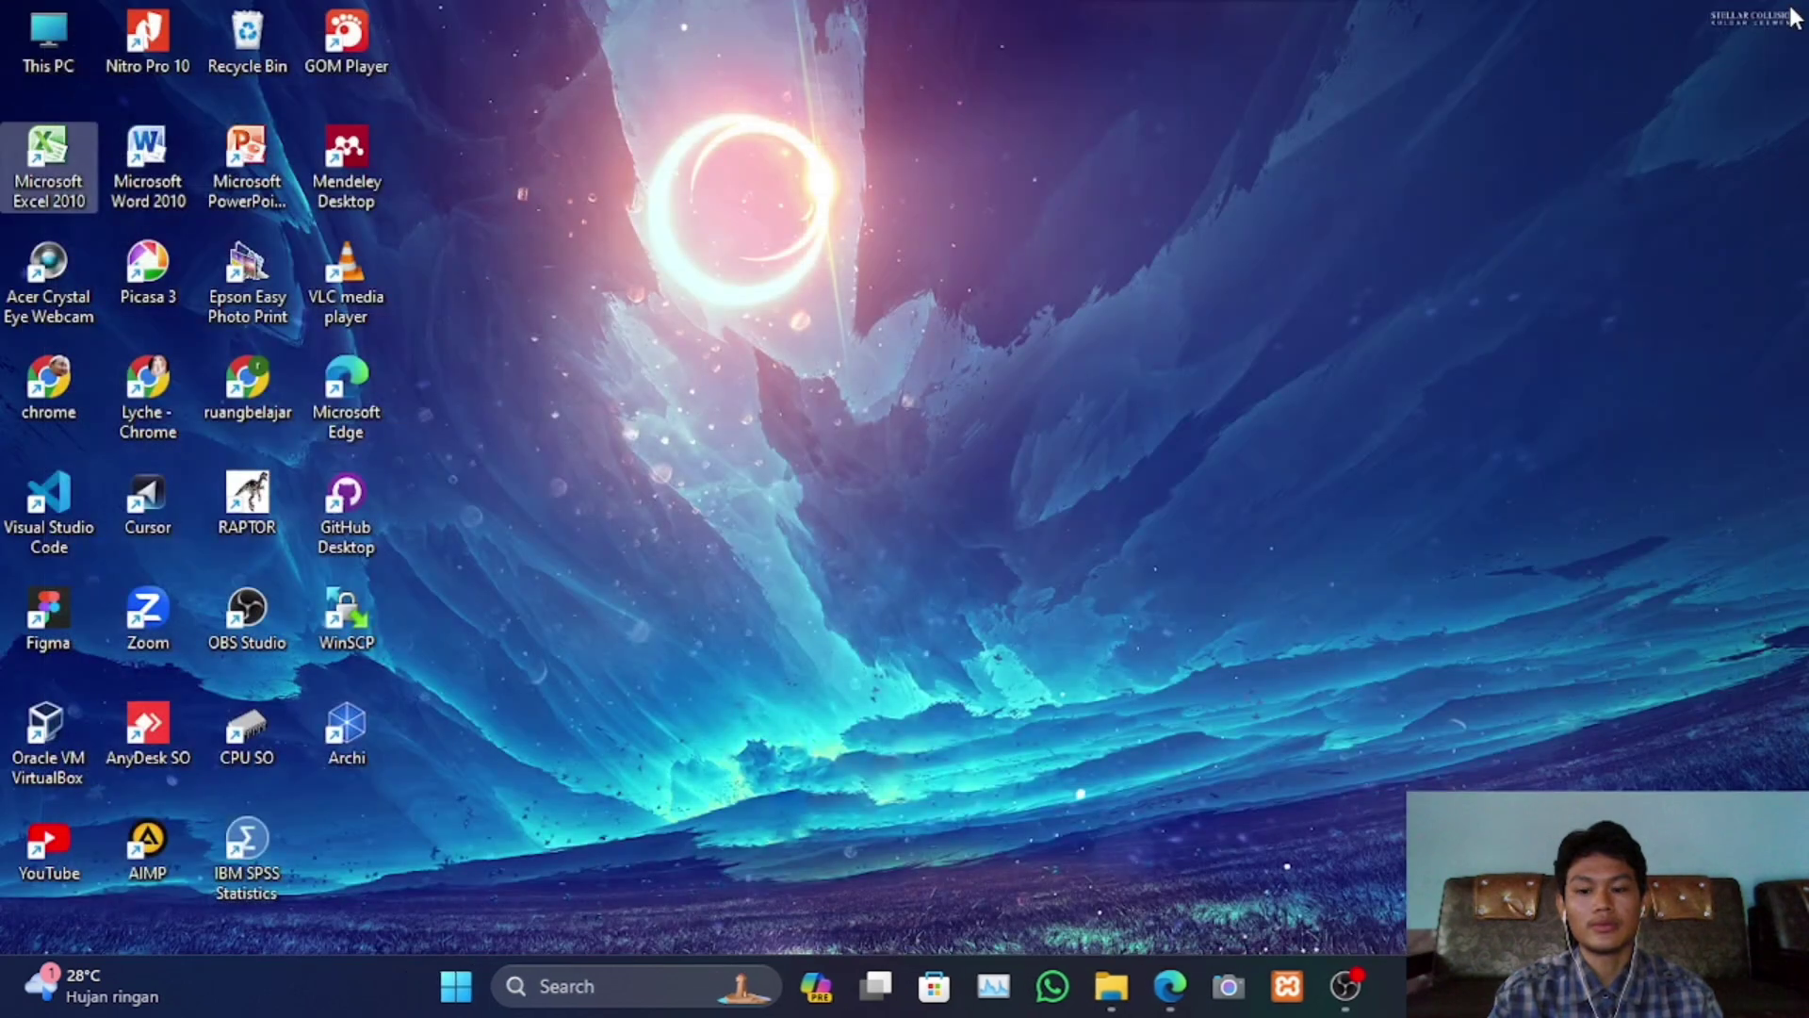
Test the protection by opening Book1.xlsx from the Documents folder with its password, dismiss the Activation Wizard, and close the workbook
{"action": "key", "text": "super+e"}
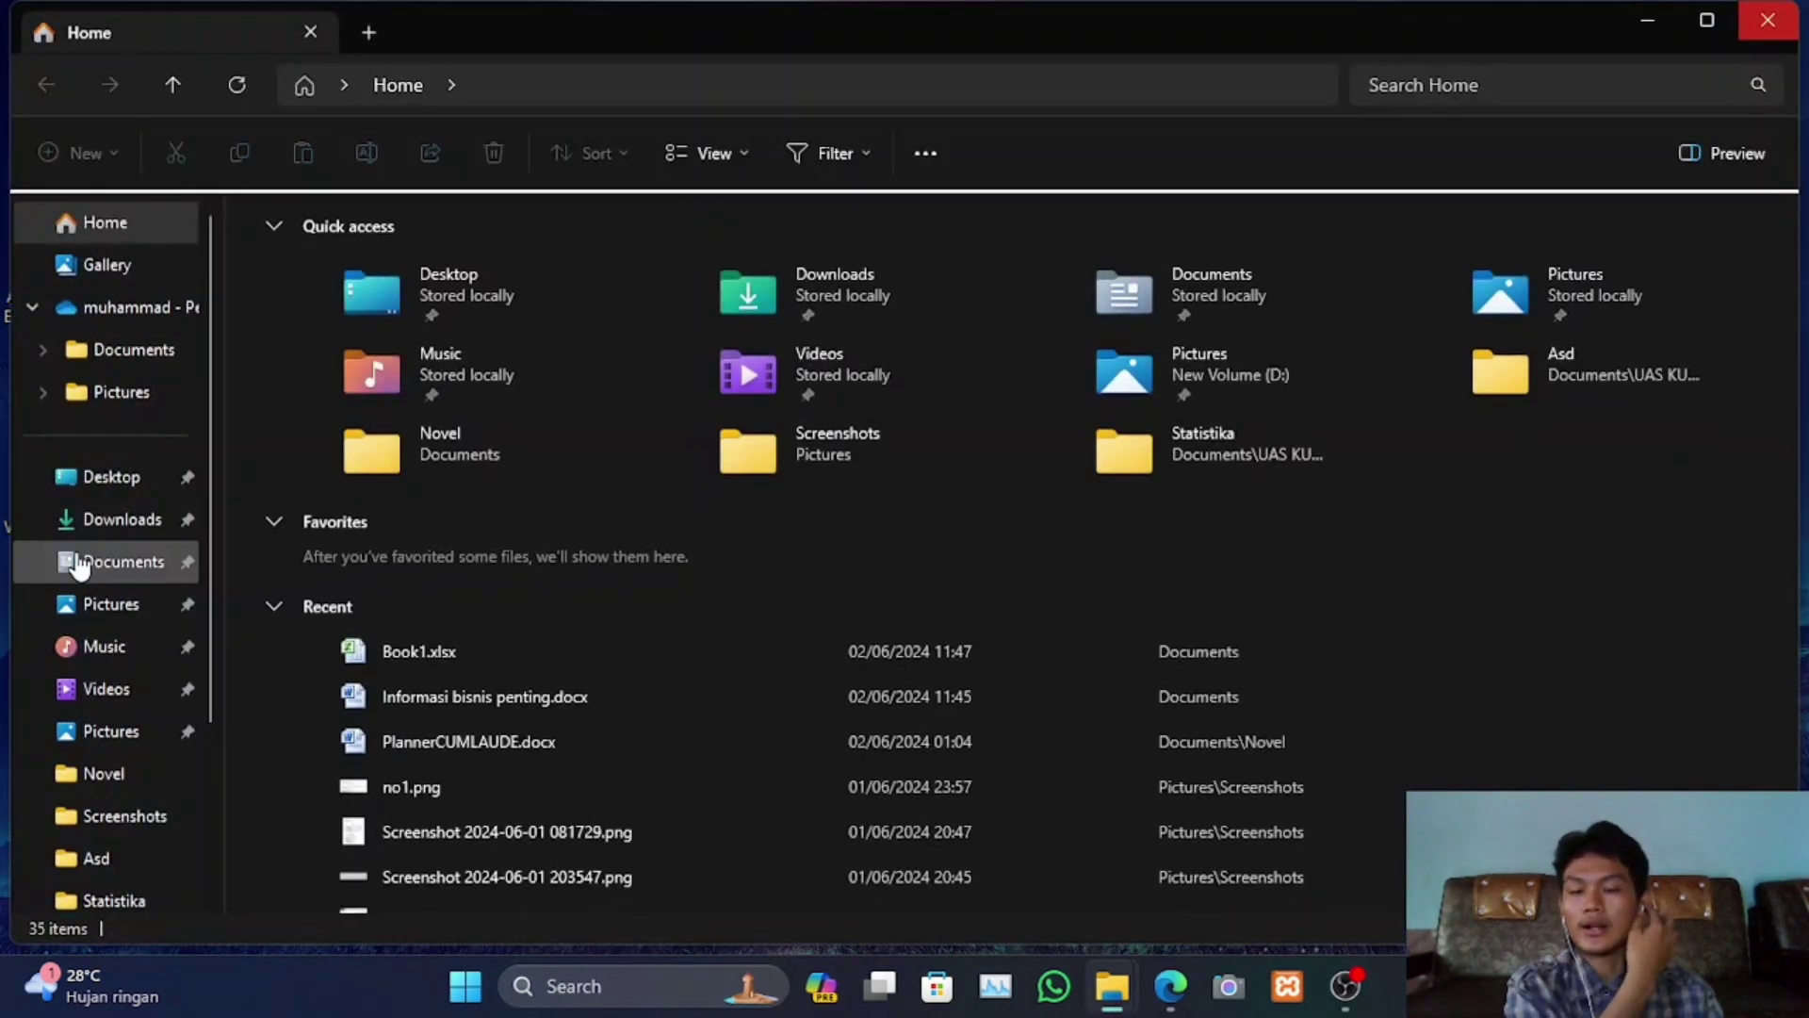
{"action": "left_click", "coordinate": [80, 564]}
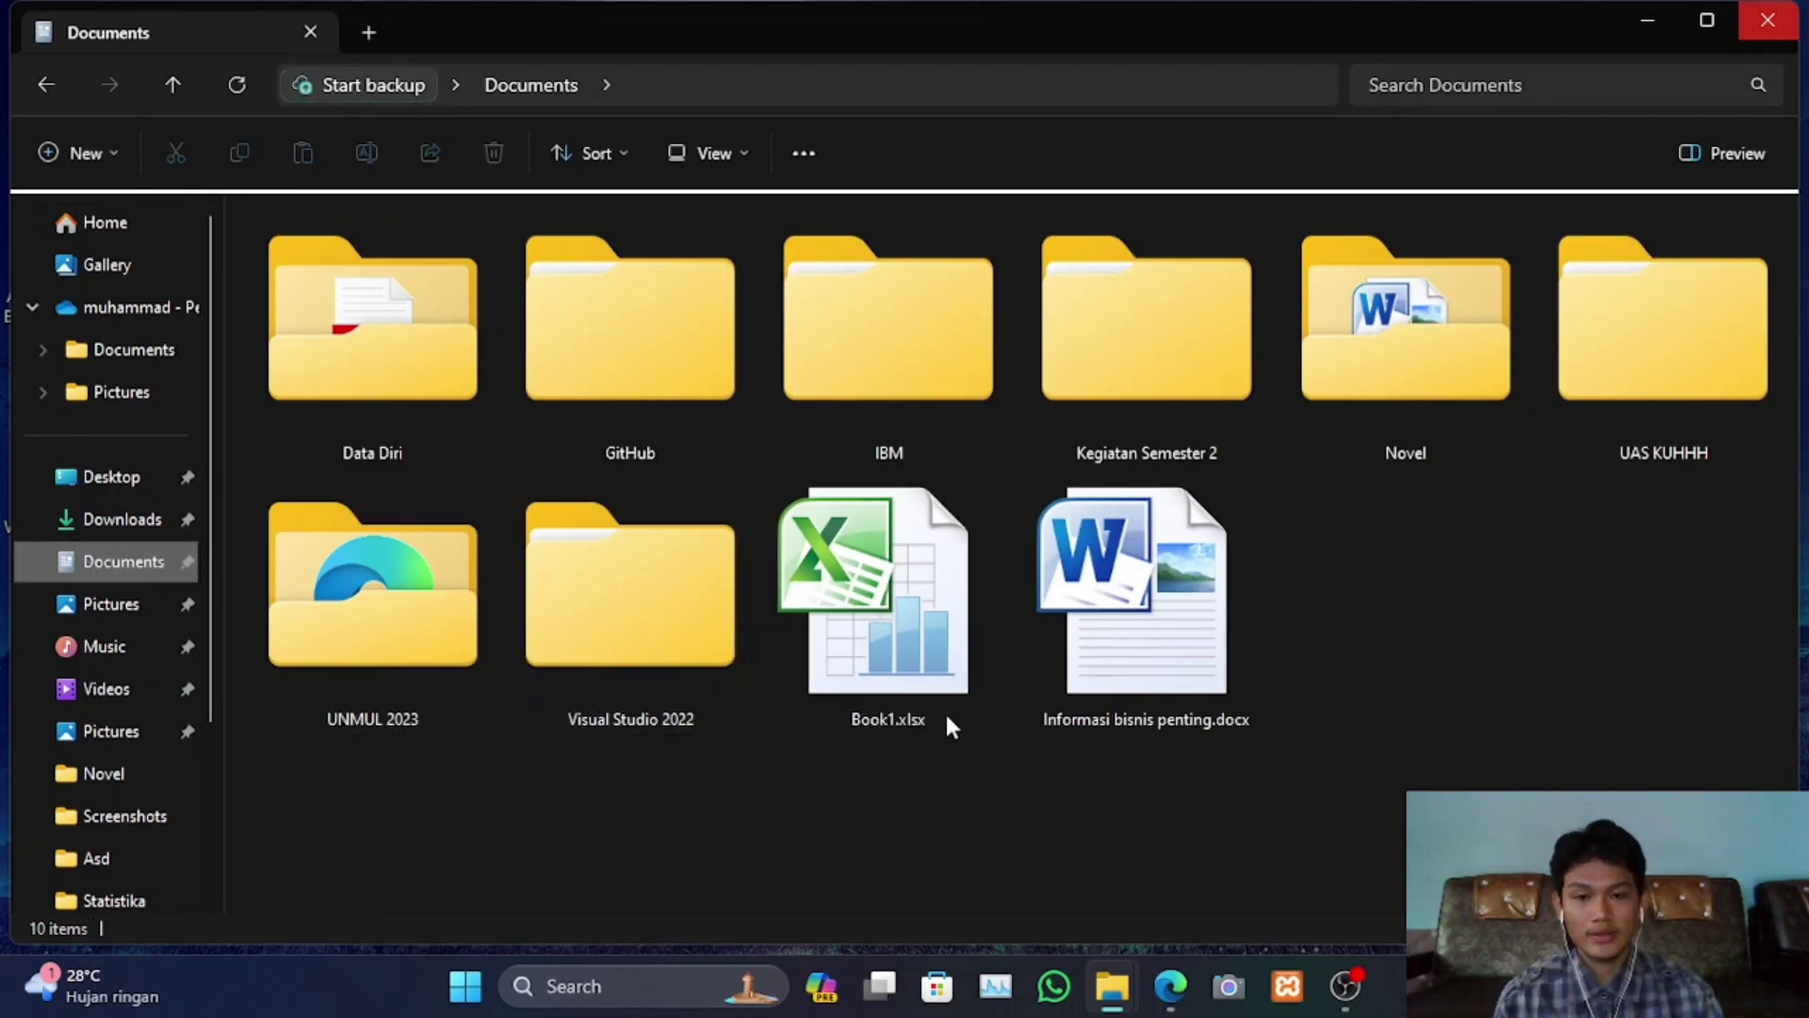
{"action": "double_click", "coordinate": [893, 631]}
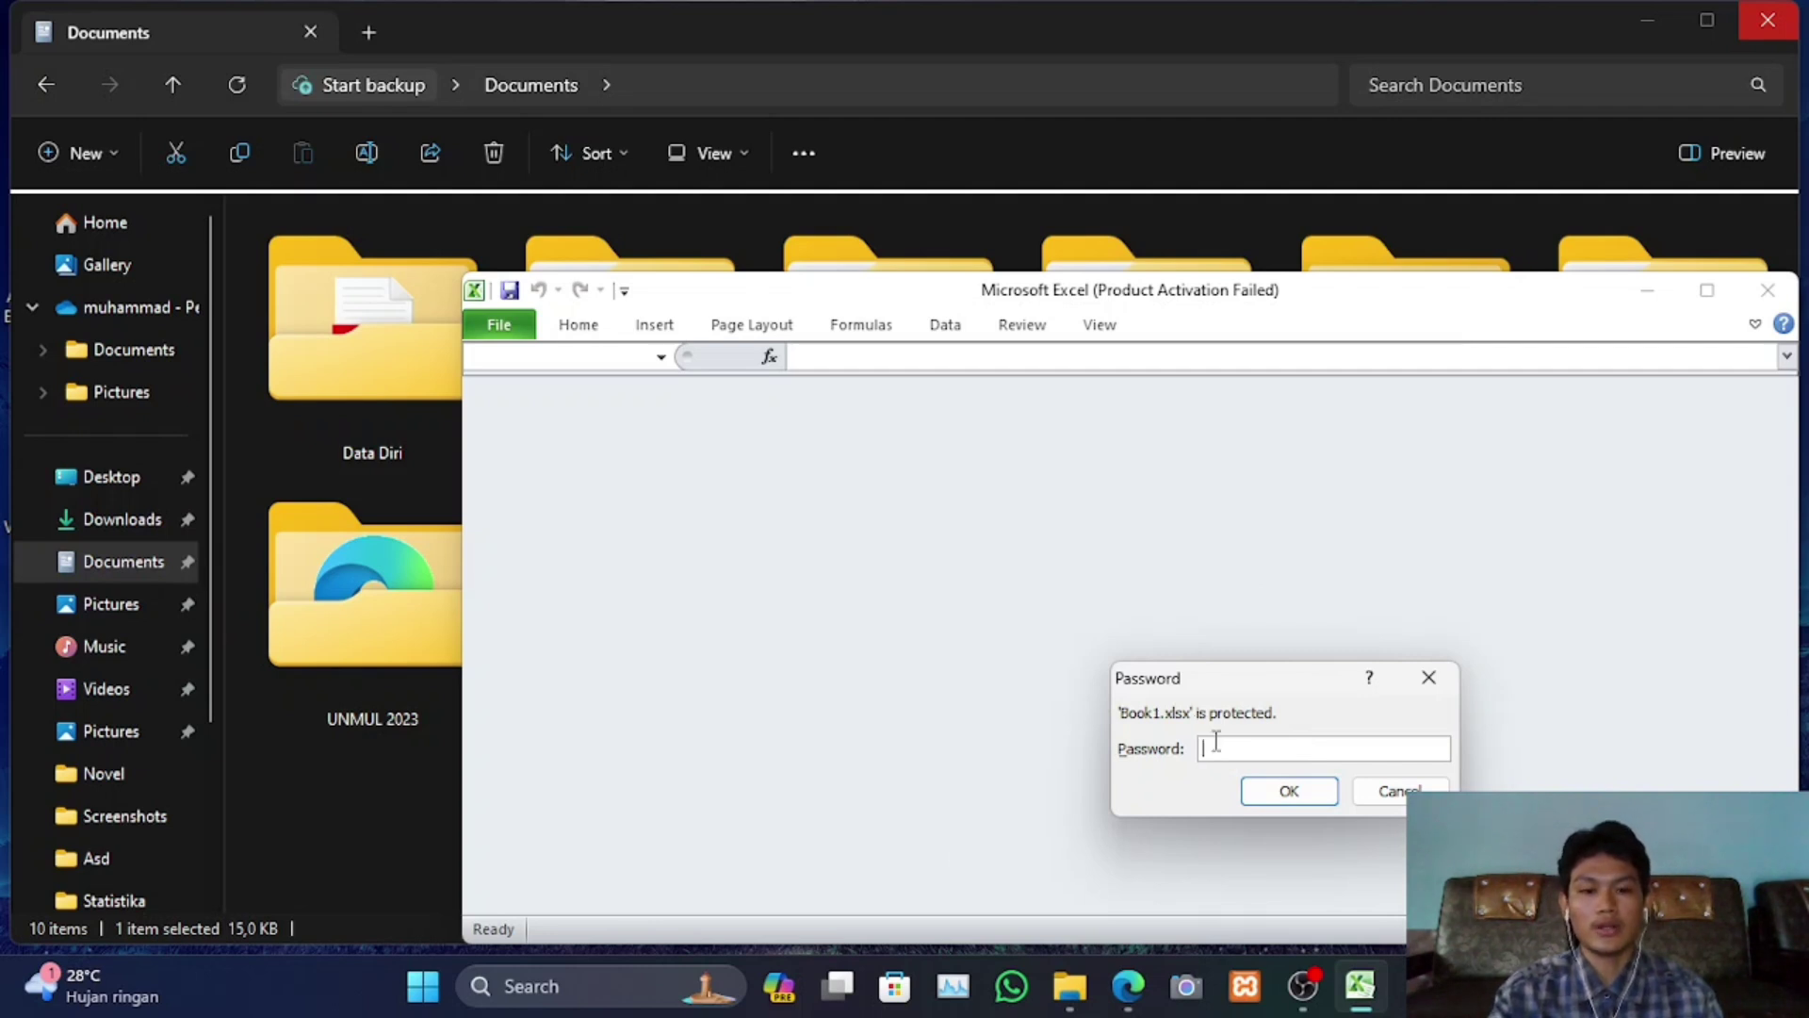
{"action": "left_click", "coordinate": [1281, 789]}
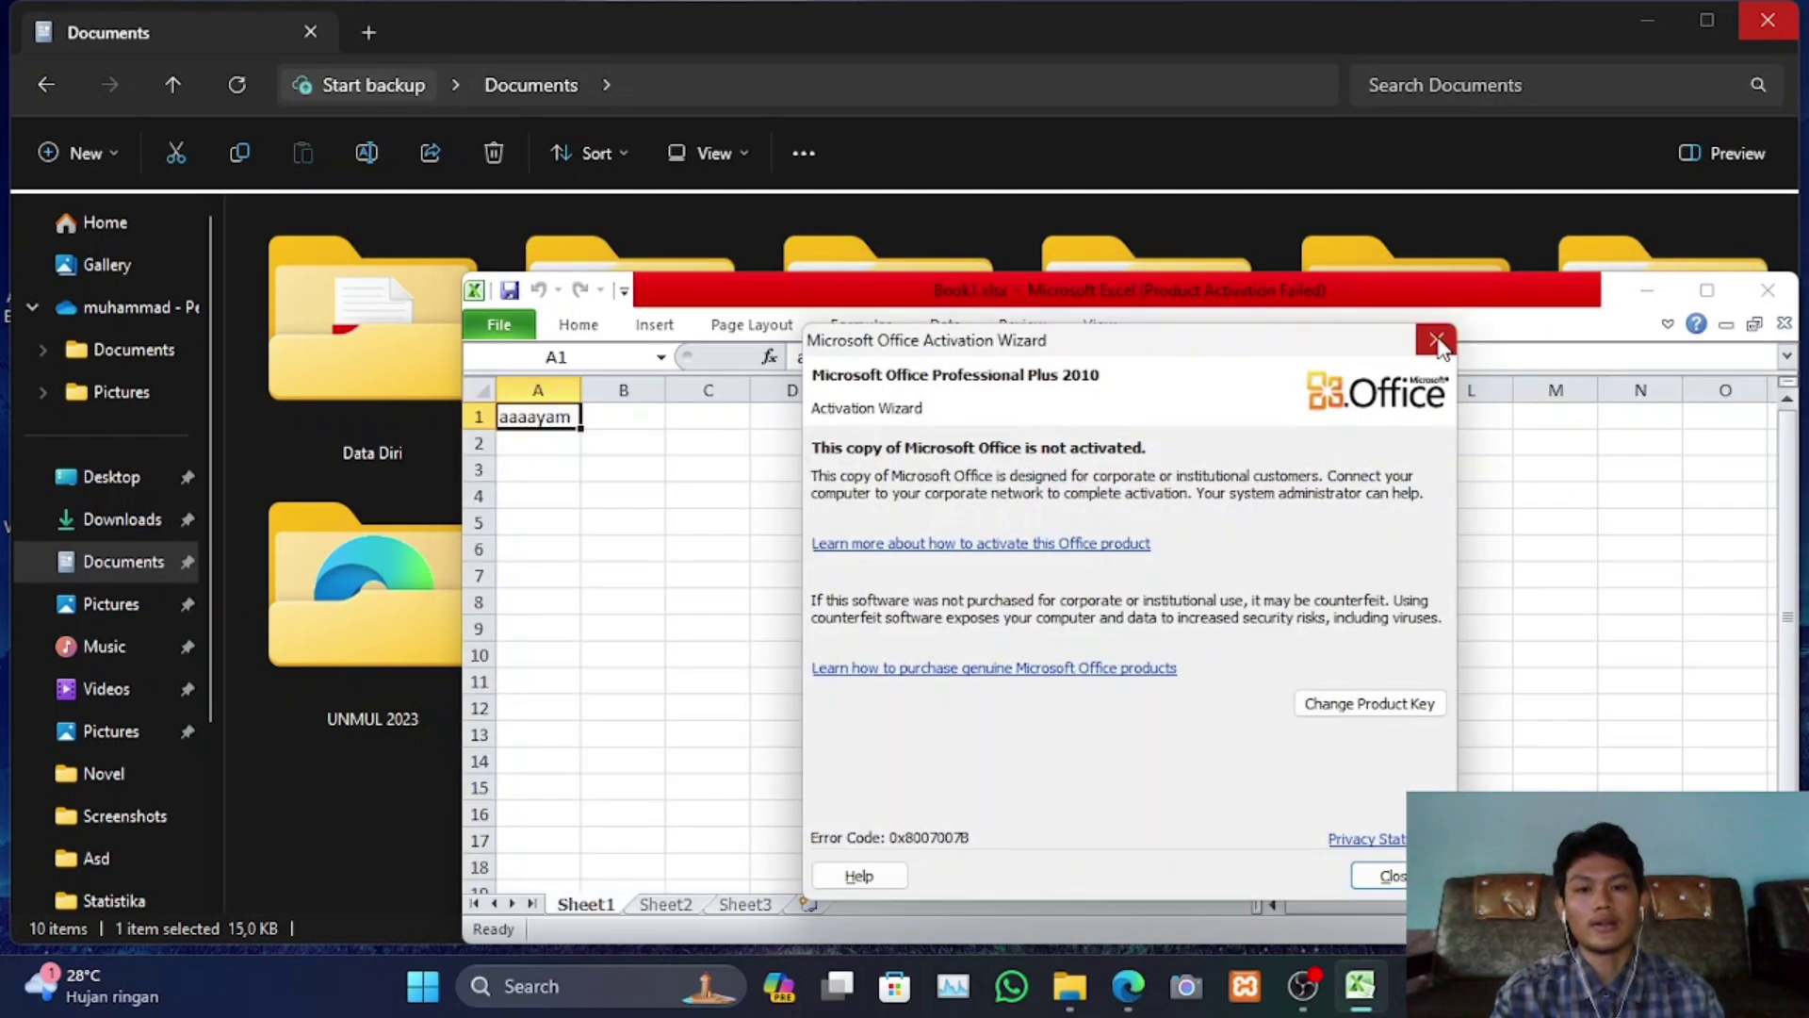
{"action": "left_click", "coordinate": [1436, 340]}
{"action": "left_click", "coordinate": [1758, 299]}
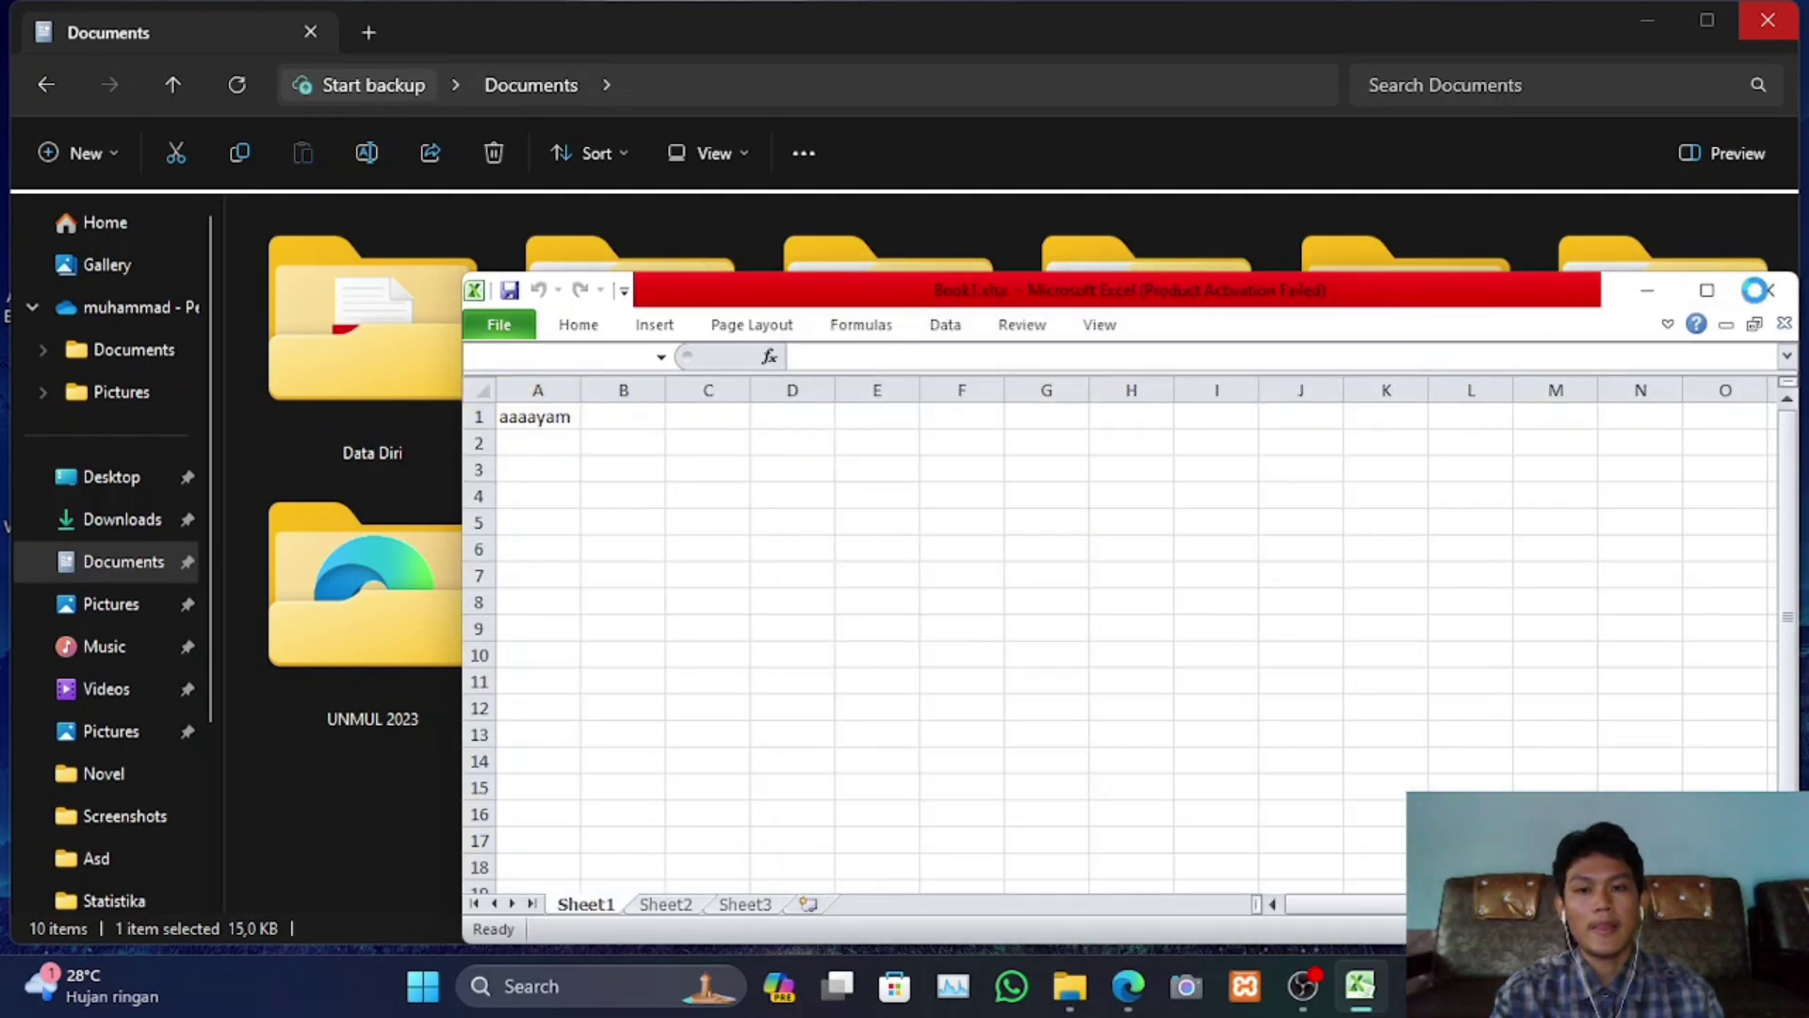
Switch to the Canva presentation in the browser, present it full screen, and advance to slide 10, "Tips Tambahan untuk Keamanan Data"
{"action": "left_click", "coordinate": [1170, 1009]}
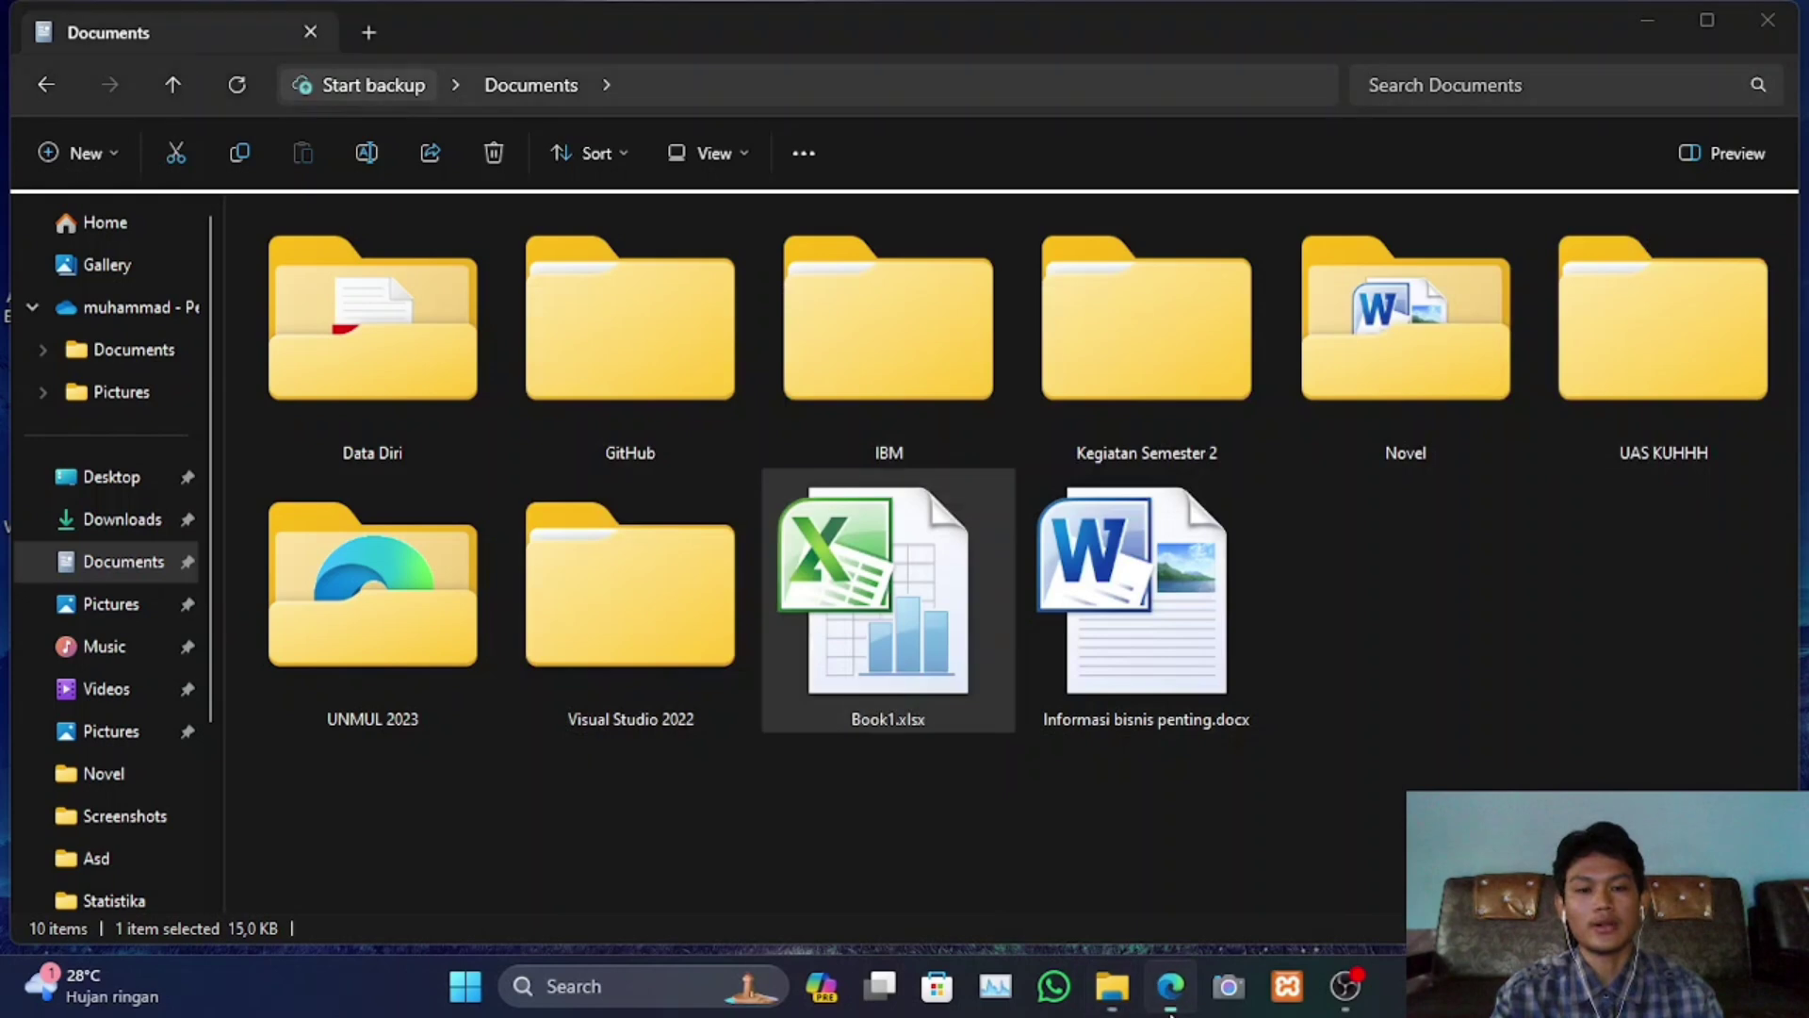
{"action": "key", "text": "ctrl+alt+p"}
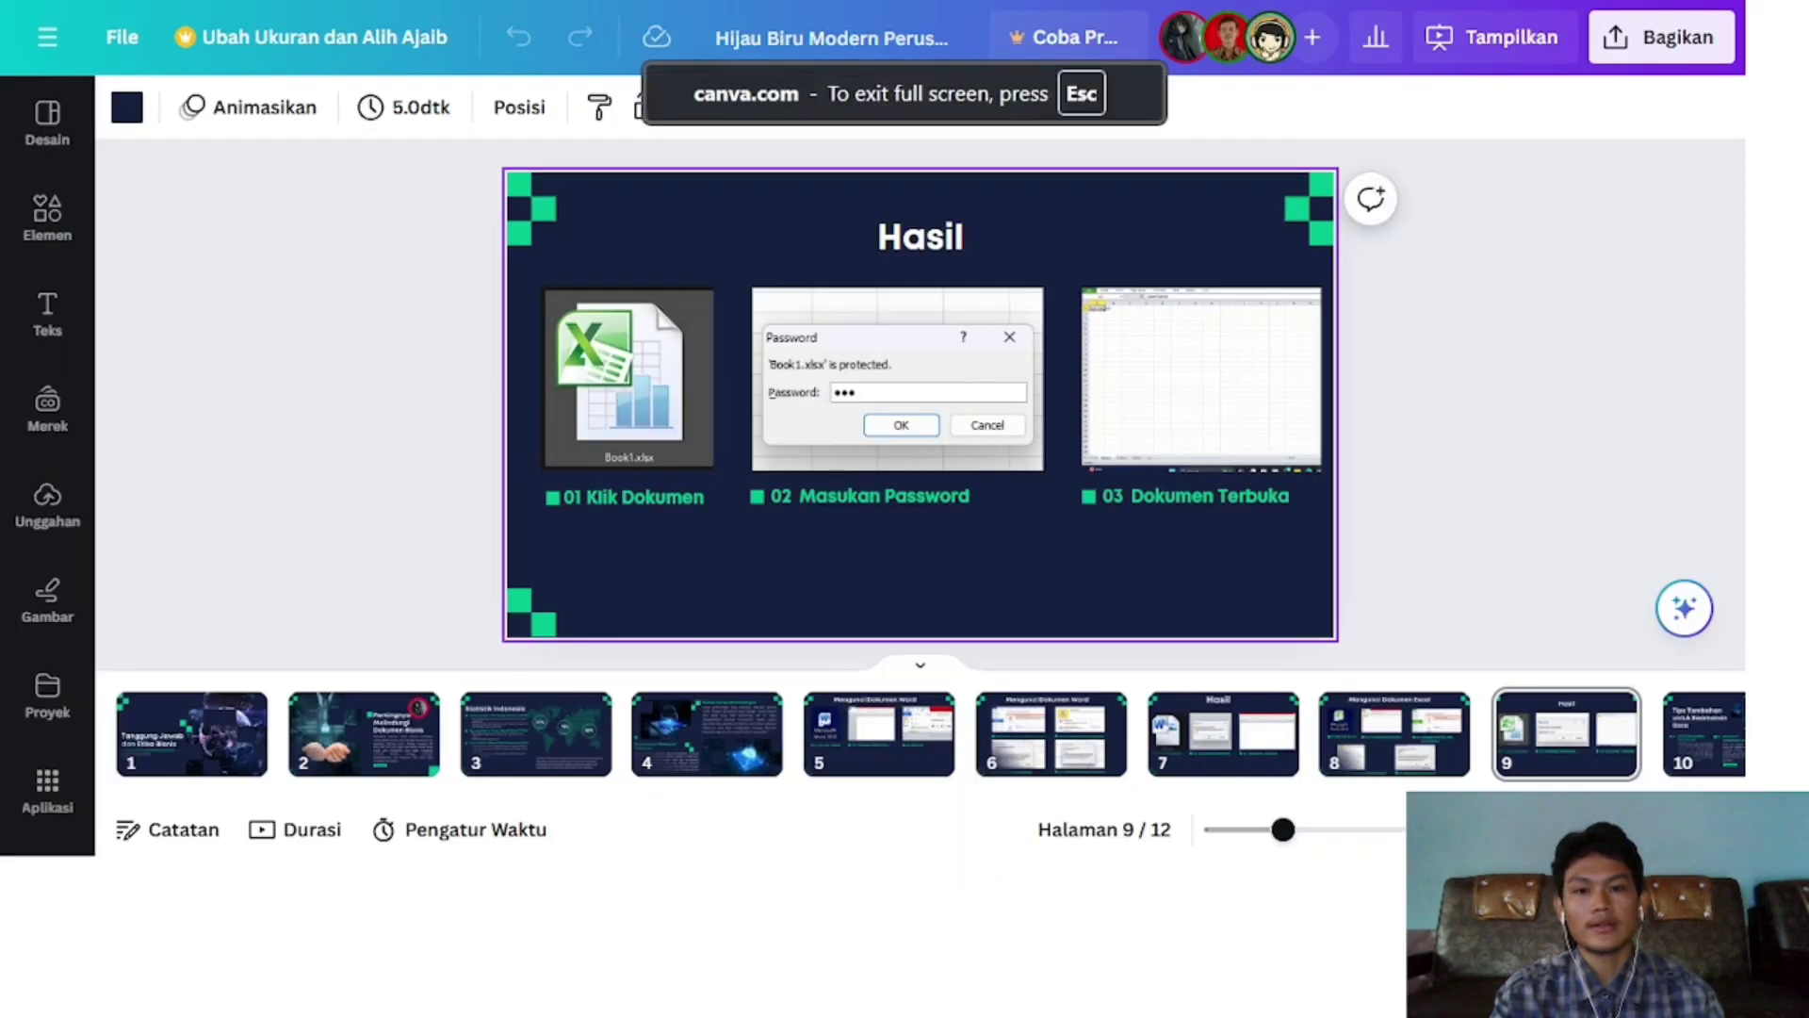
{"action": "key", "text": "Right"}
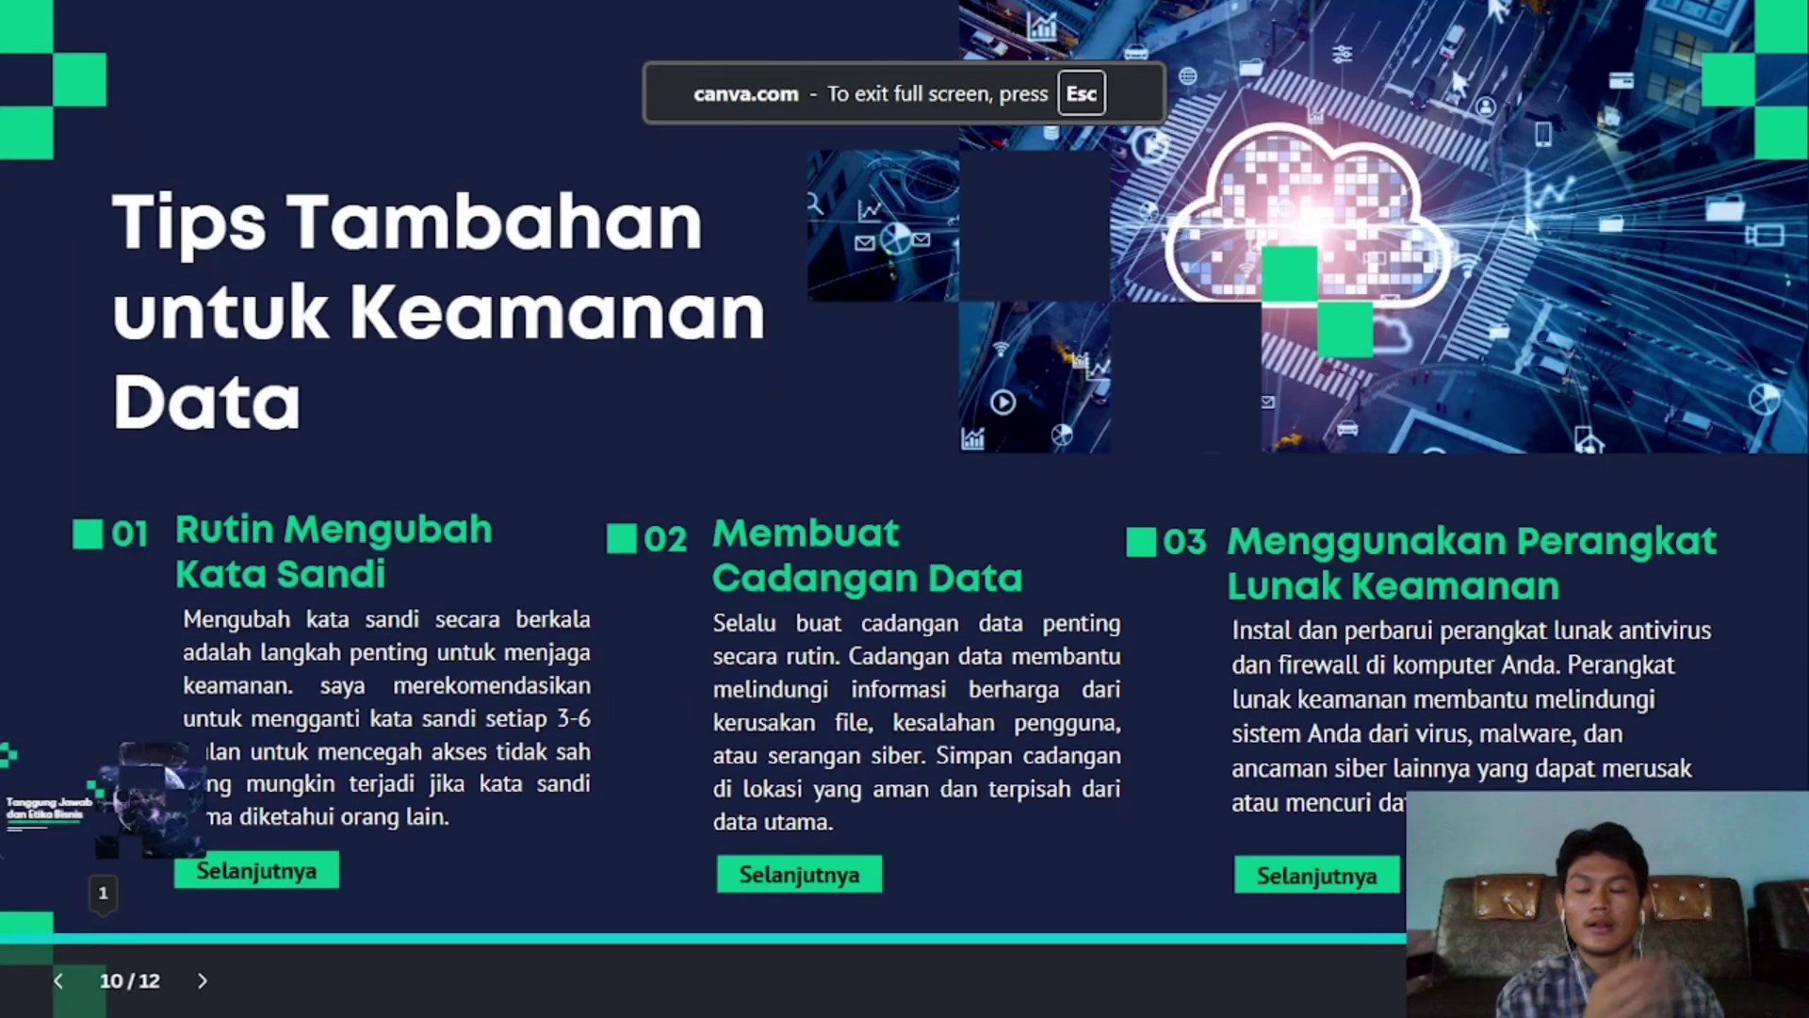